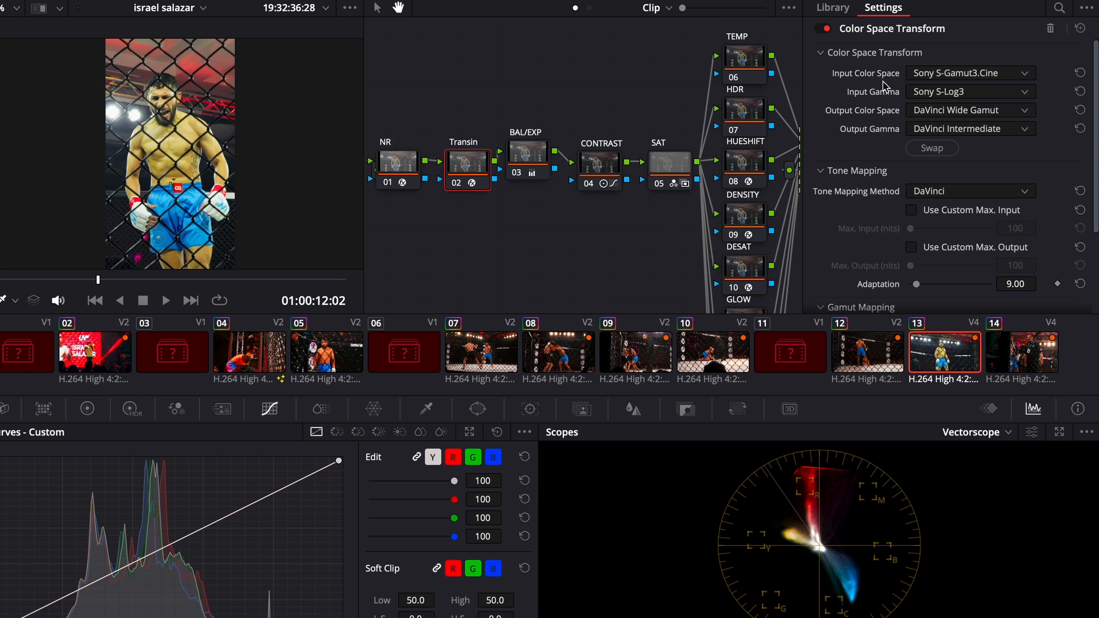
Step: Disable the NR, LUT and GRAIN nodes and display the Transout node's Color Space Transform settings
{"action": "left_click", "coordinate": [387, 183]}
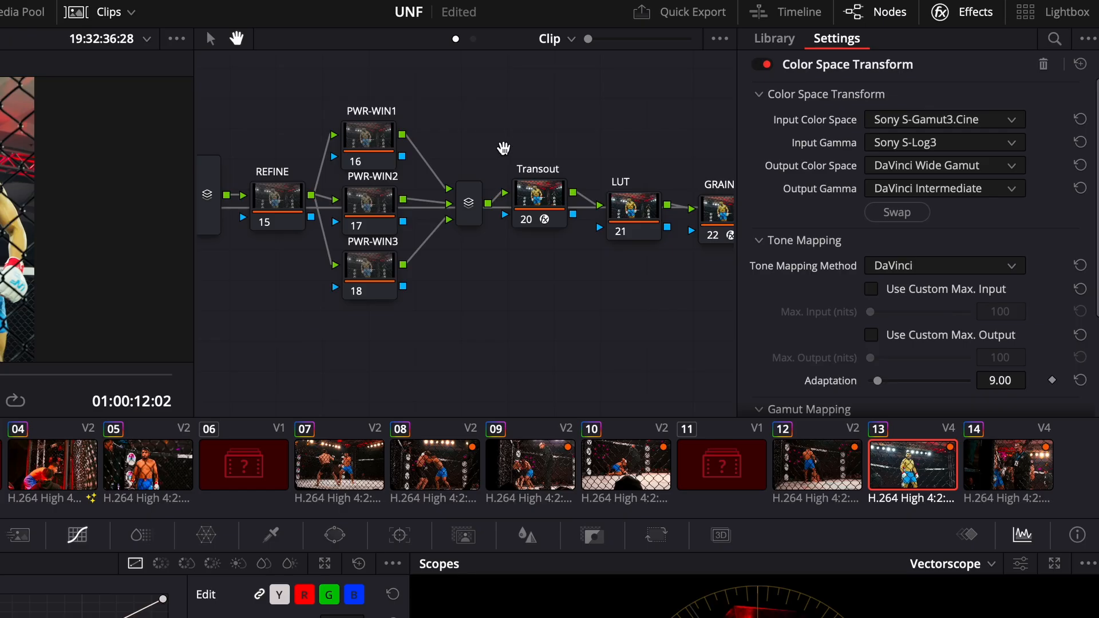
{"action": "left_click", "coordinate": [545, 178]}
{"action": "left_click", "coordinate": [542, 196]}
{"action": "left_click_drag", "start_coordinate": [543, 196], "coordinate": [540, 208]}
{"action": "left_click_drag", "start_coordinate": [488, 315], "coordinate": [472, 361]}
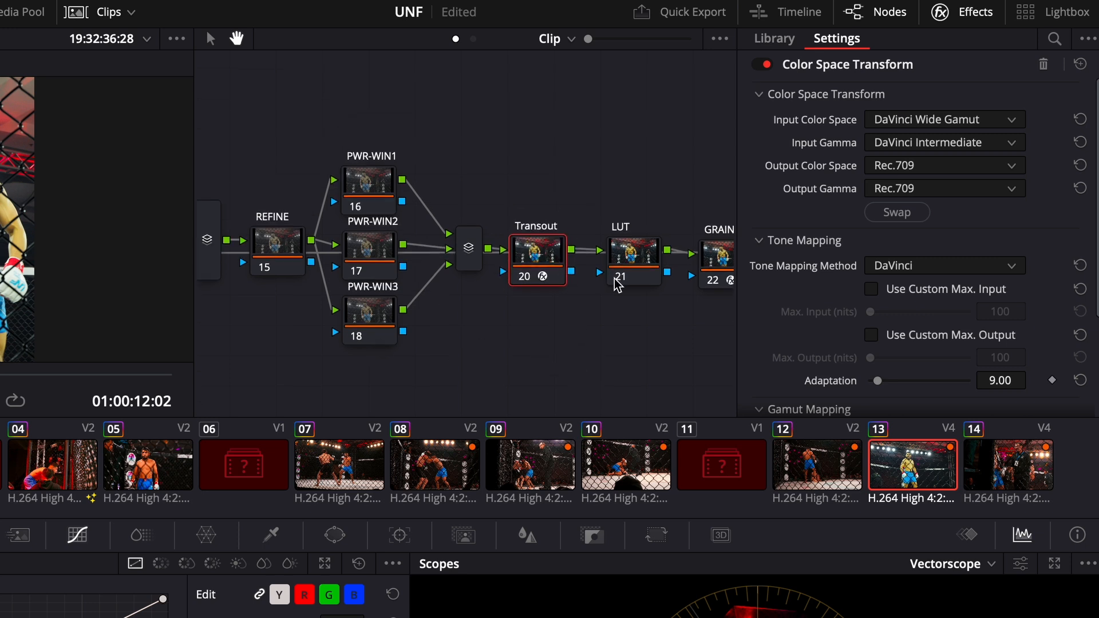
{"action": "left_click", "coordinate": [618, 282]}
{"action": "left_click", "coordinate": [711, 281]}
{"action": "left_click", "coordinate": [546, 247]}
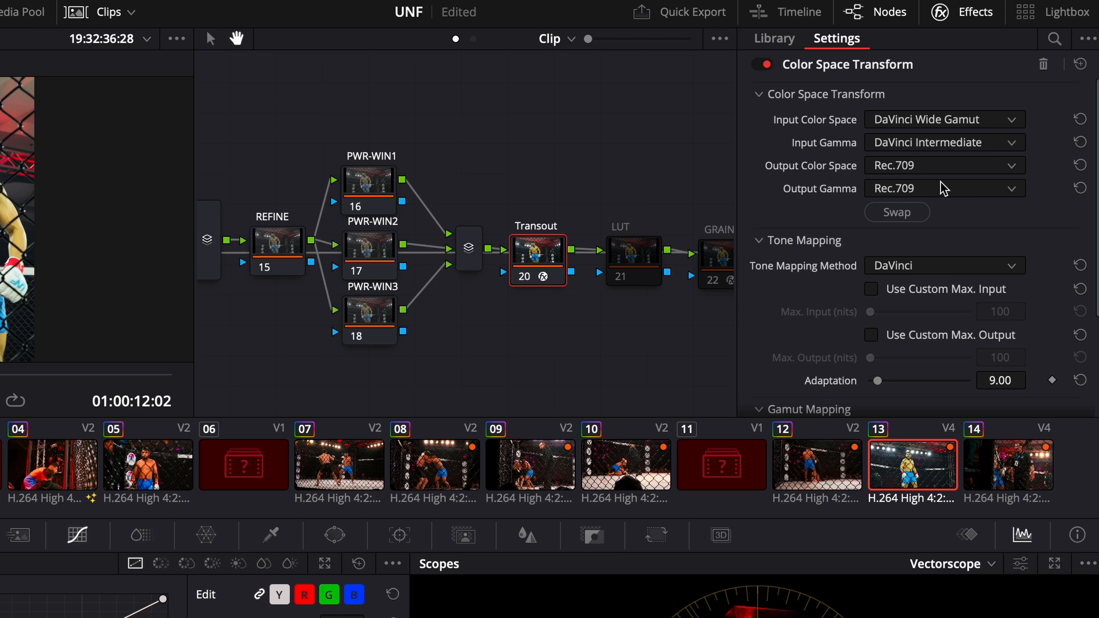
Step: Review the primary adjustments in the BAL/EXP and CONTRAST nodes at the start of the node tree
{"action": "left_click_drag", "start_coordinate": [500, 328], "coordinate": [479, 322]}
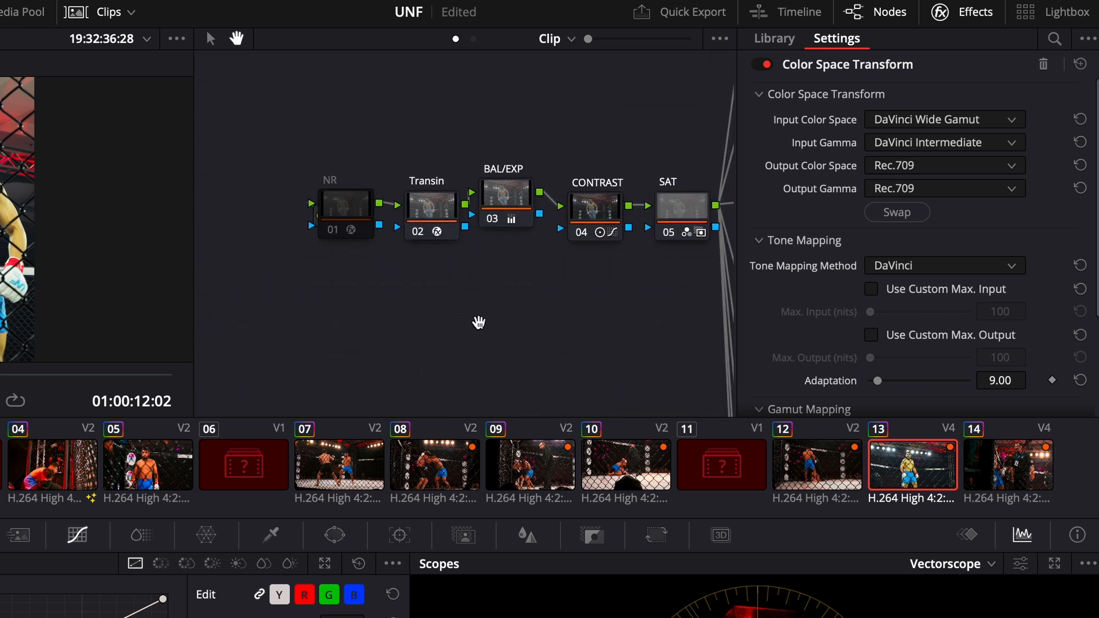
{"action": "left_click", "coordinate": [594, 216]}
{"action": "left_click_drag", "start_coordinate": [541, 320], "coordinate": [535, 321]}
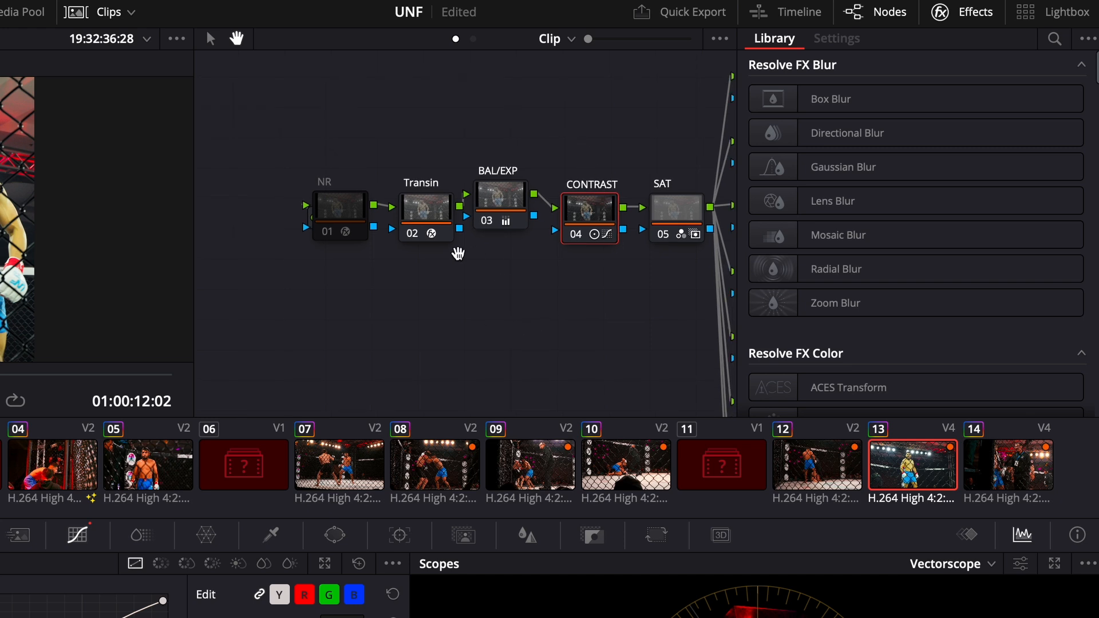
{"action": "key", "text": "ctrl+s"}
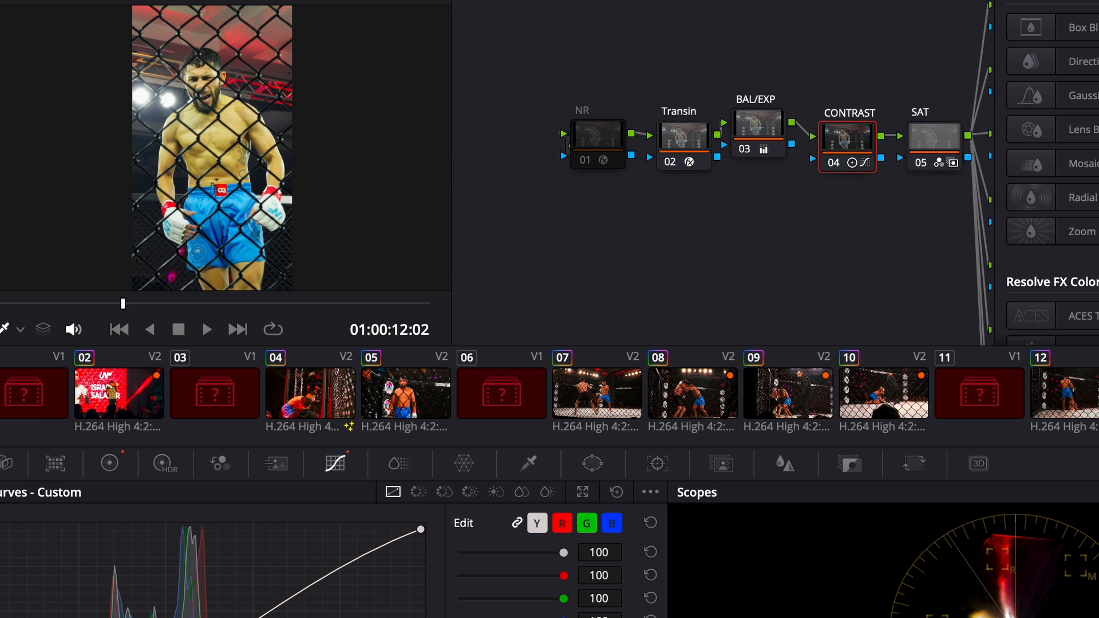
{"action": "mouse_move", "coordinate": [143, 617]}
{"action": "left_mouse_down"}
{"action": "mouse_move", "coordinate": [137, 604]}
{"action": "mouse_move", "coordinate": [139, 614]}
{"action": "left_mouse_up"}
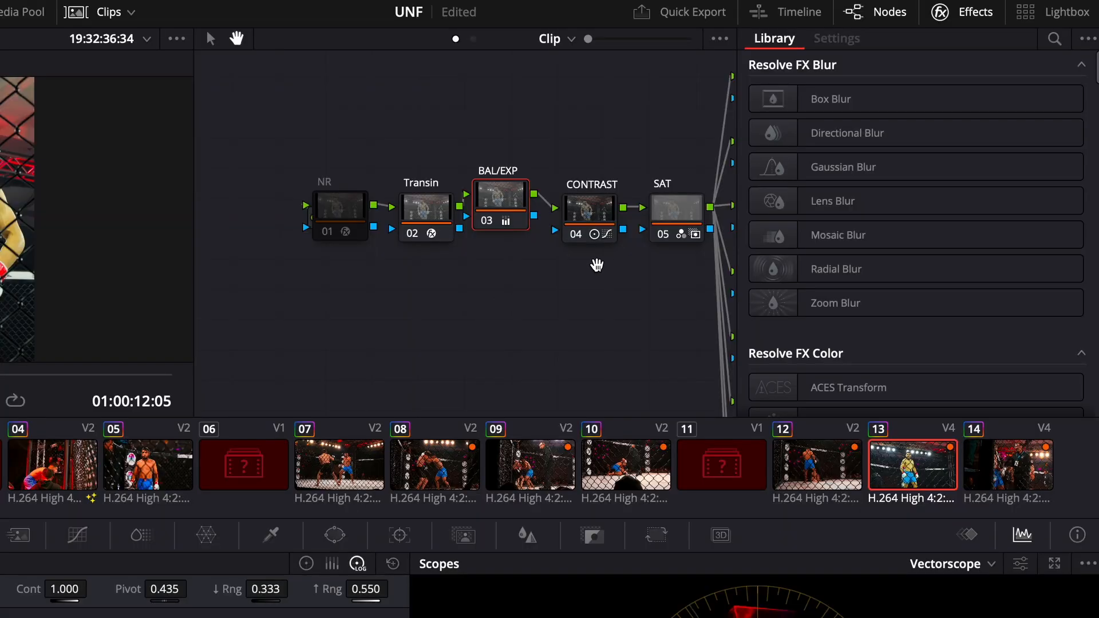
{"action": "left_click", "coordinate": [593, 217]}
Step: Set the SAT node's red, green and blue RGB Mixer outputs to 2.00 and reset its key output gain to 1.000
{"action": "left_click", "coordinate": [666, 241]}
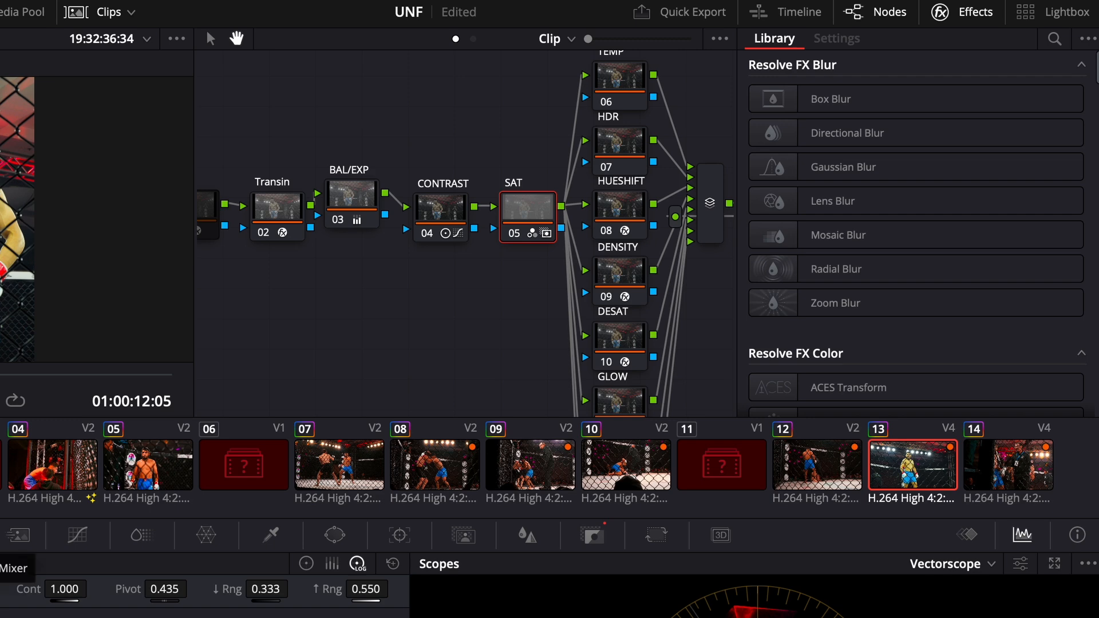
{"action": "left_click", "coordinate": [187, 350]}
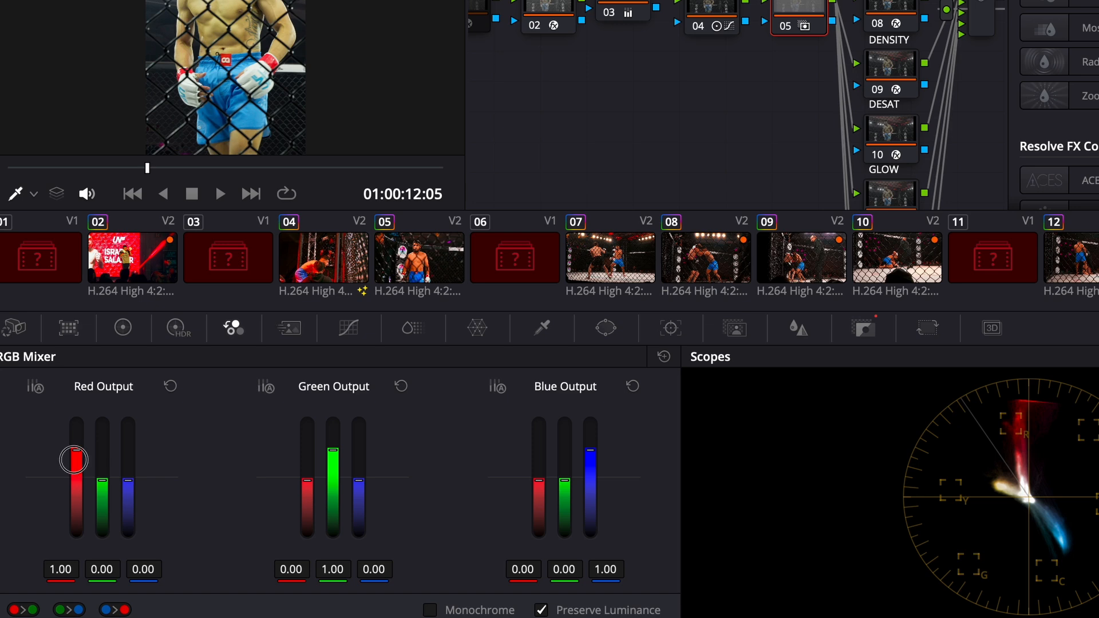
{"action": "left_click_drag", "start_coordinate": [78, 458], "coordinate": [75, 422]}
{"action": "left_click_drag", "start_coordinate": [336, 474], "coordinate": [332, 422]}
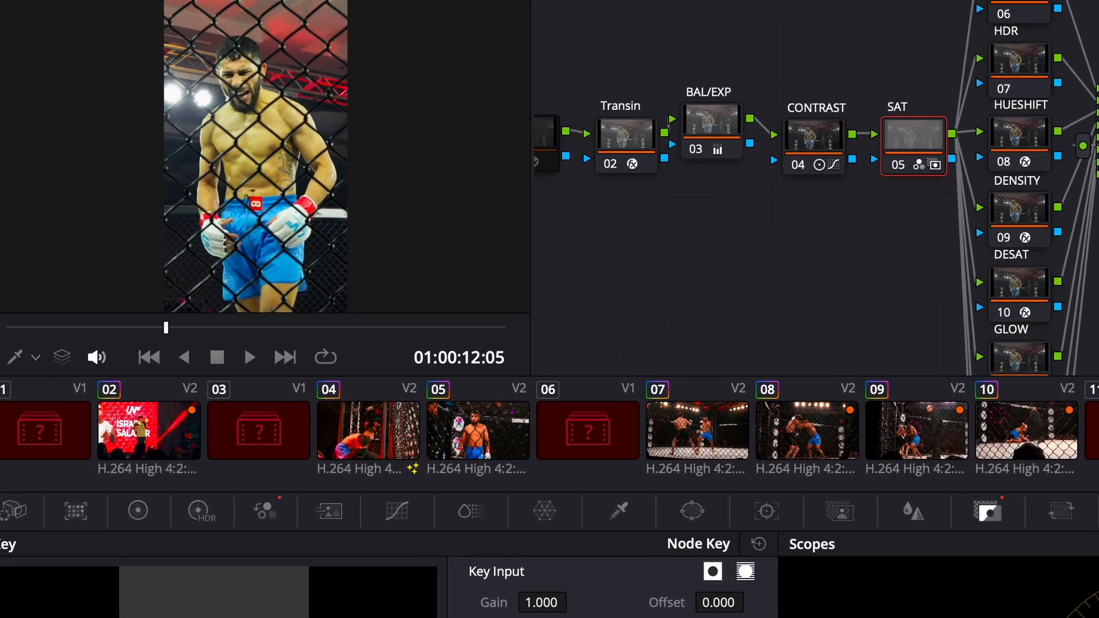
{"action": "double_click", "coordinate": [440, 523]}
{"action": "left_click", "coordinate": [271, 567]}
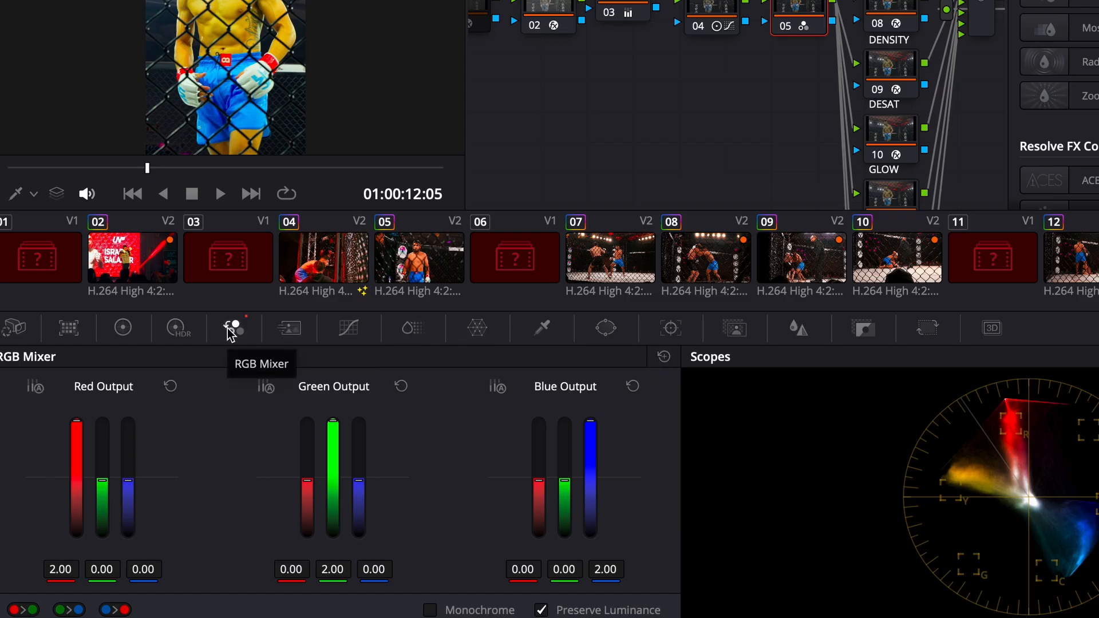
Step: Lower the SAT node's key output gain to 0.201
{"action": "left_click", "coordinate": [863, 328]}
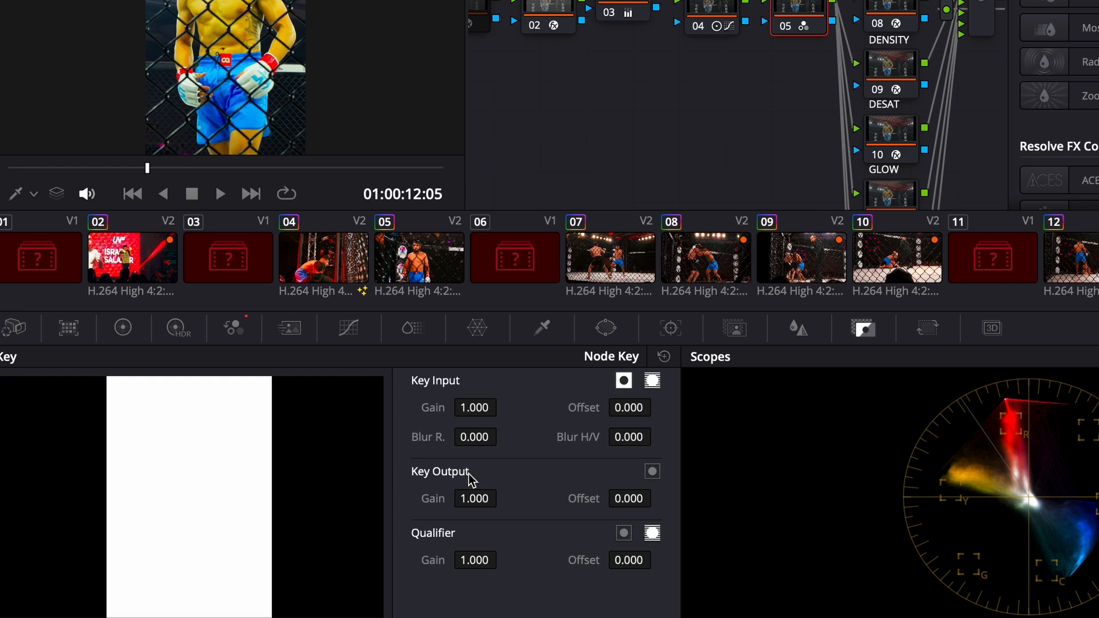
{"action": "left_click_drag", "start_coordinate": [480, 499], "coordinate": [456, 502]}
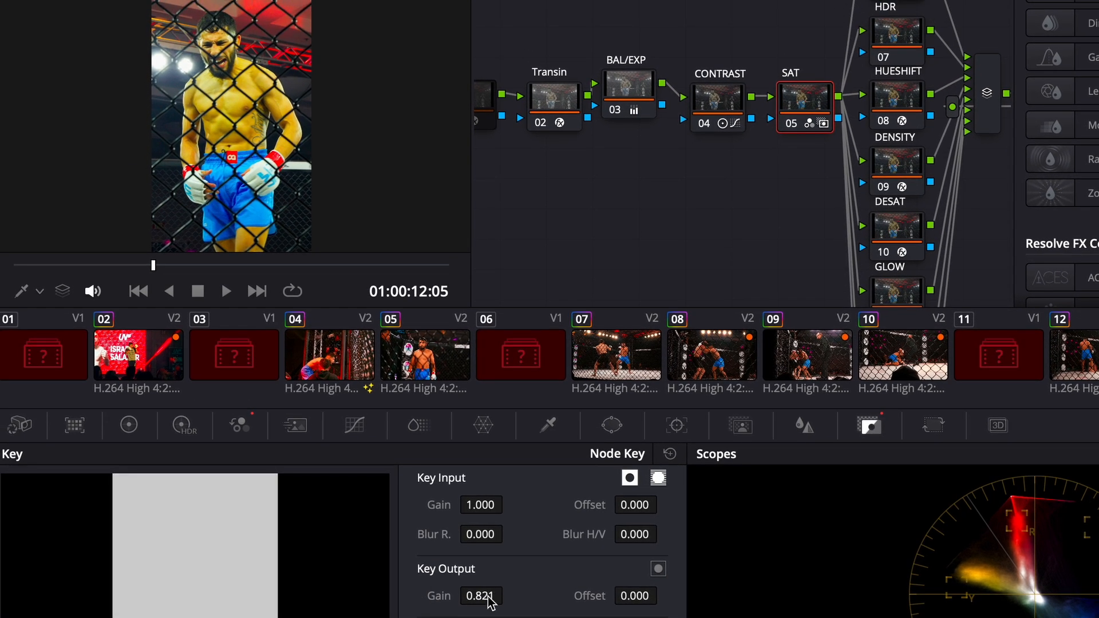
{"action": "mouse_move", "coordinate": [487, 598]}
{"action": "left_mouse_down"}
{"action": "mouse_move", "coordinate": [246, 595]}
{"action": "mouse_move", "coordinate": [482, 596]}
{"action": "left_mouse_up"}
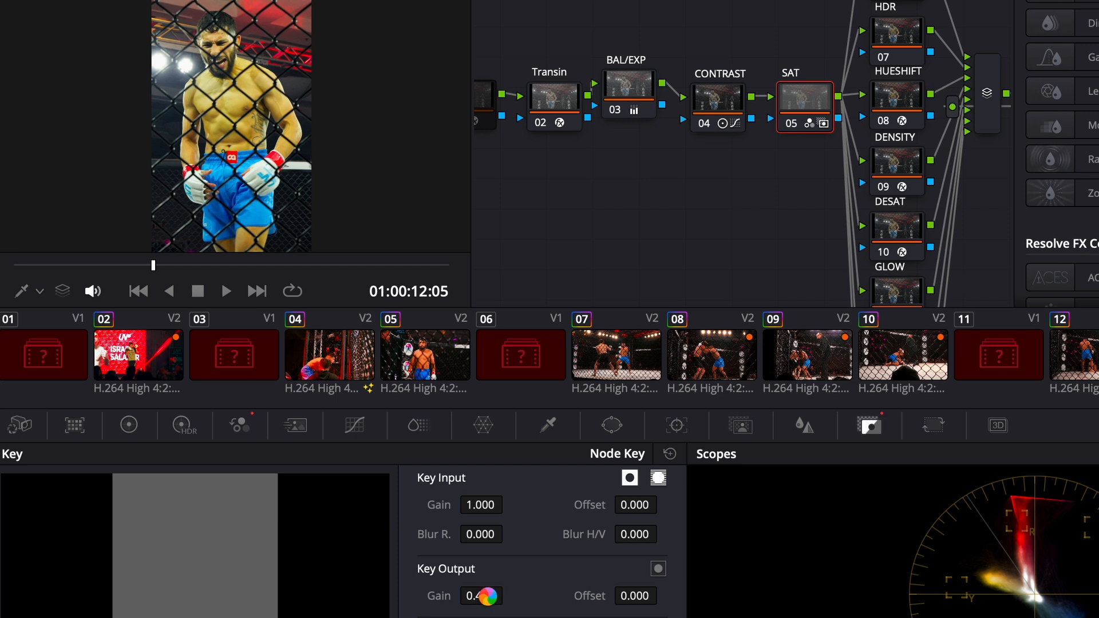
{"action": "left_click_drag", "start_coordinate": [480, 595], "coordinate": [299, 616]}
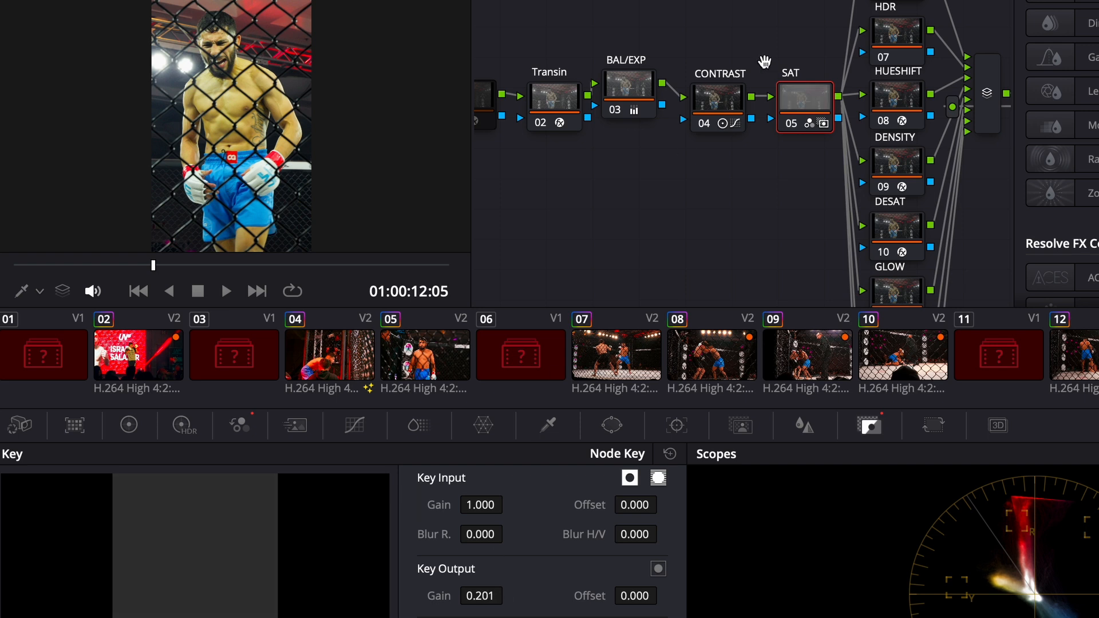
Step: Reset the Offset color wheel of the BAL/EXP node to 25.00 in all three channels
{"action": "left_click", "coordinate": [129, 425]}
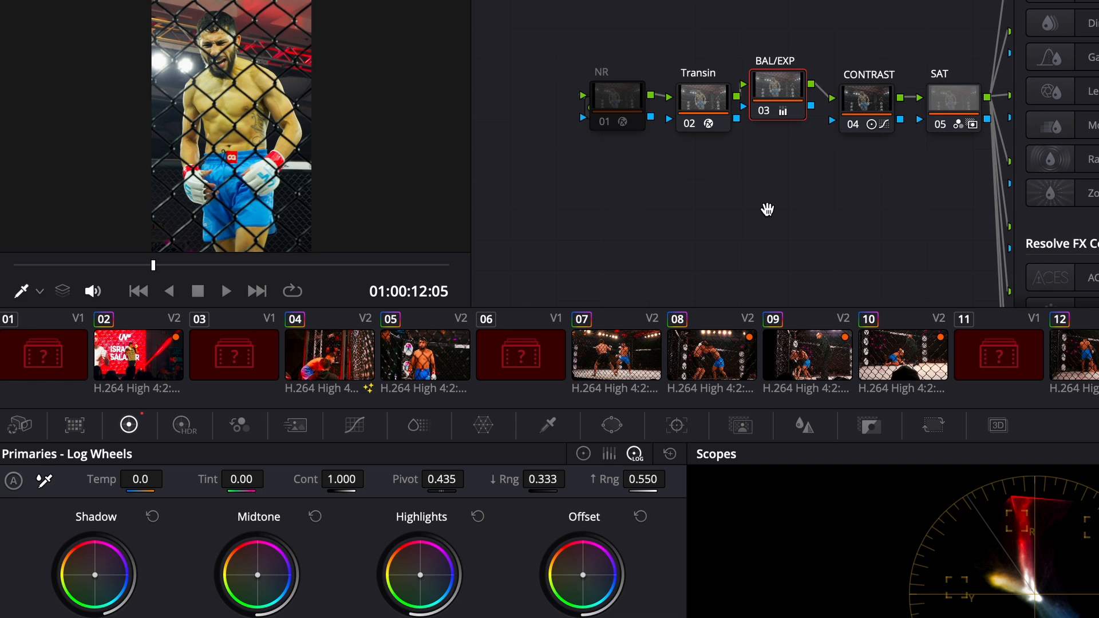
{"action": "left_click_drag", "start_coordinate": [767, 210], "coordinate": [618, 208]}
{"action": "left_click", "coordinate": [583, 453]}
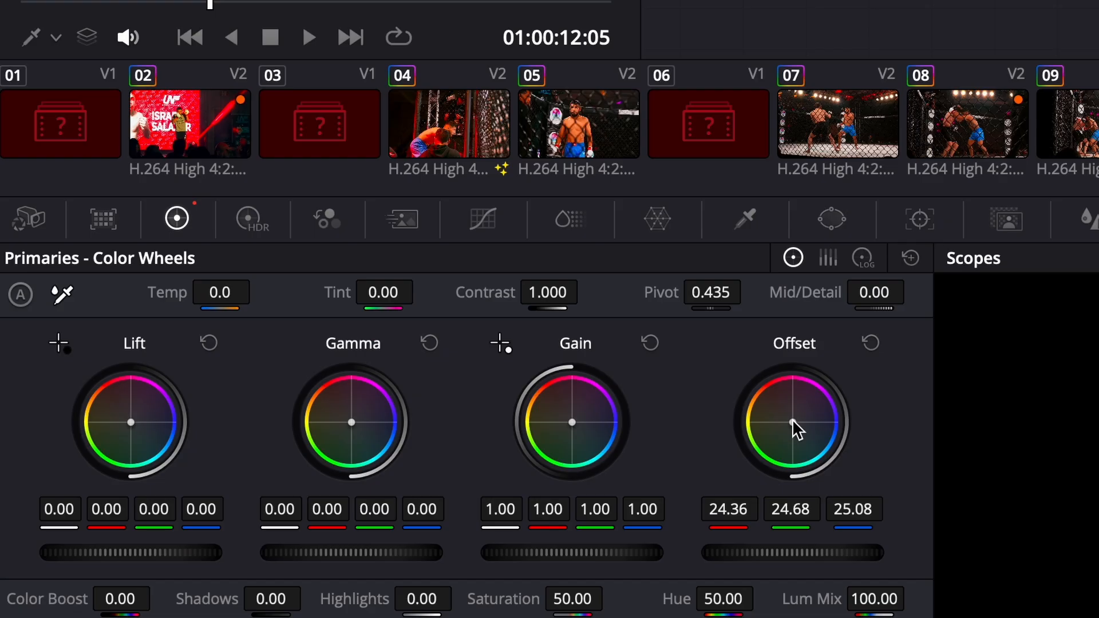
{"action": "left_click", "coordinate": [871, 345]}
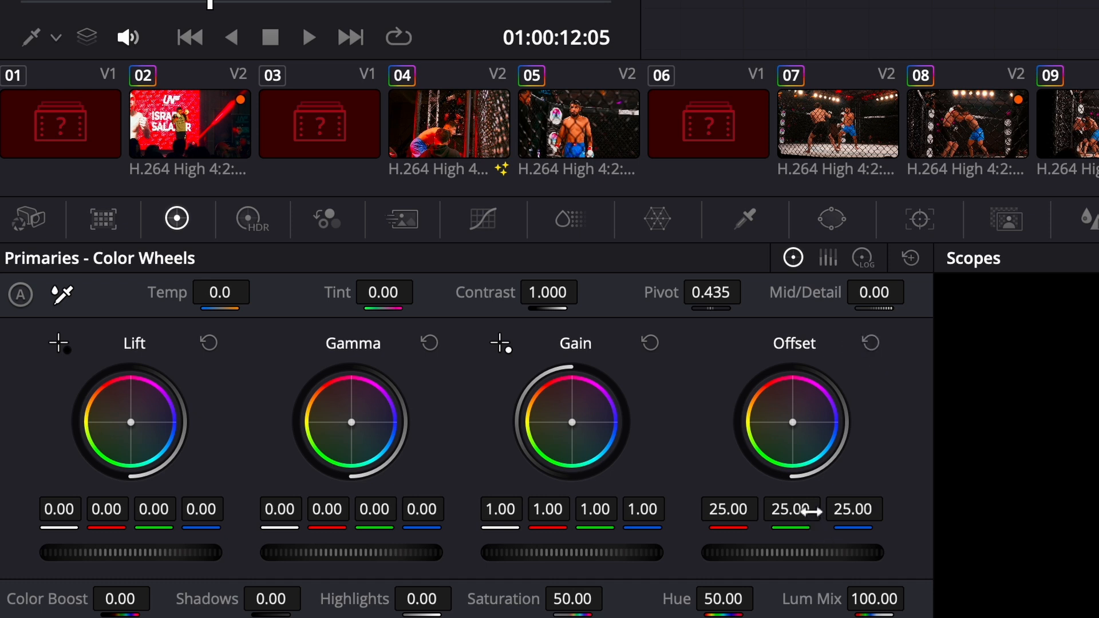
{"action": "left_click_drag", "start_coordinate": [791, 433], "coordinate": [841, 381]}
{"action": "left_click", "coordinate": [870, 342]}
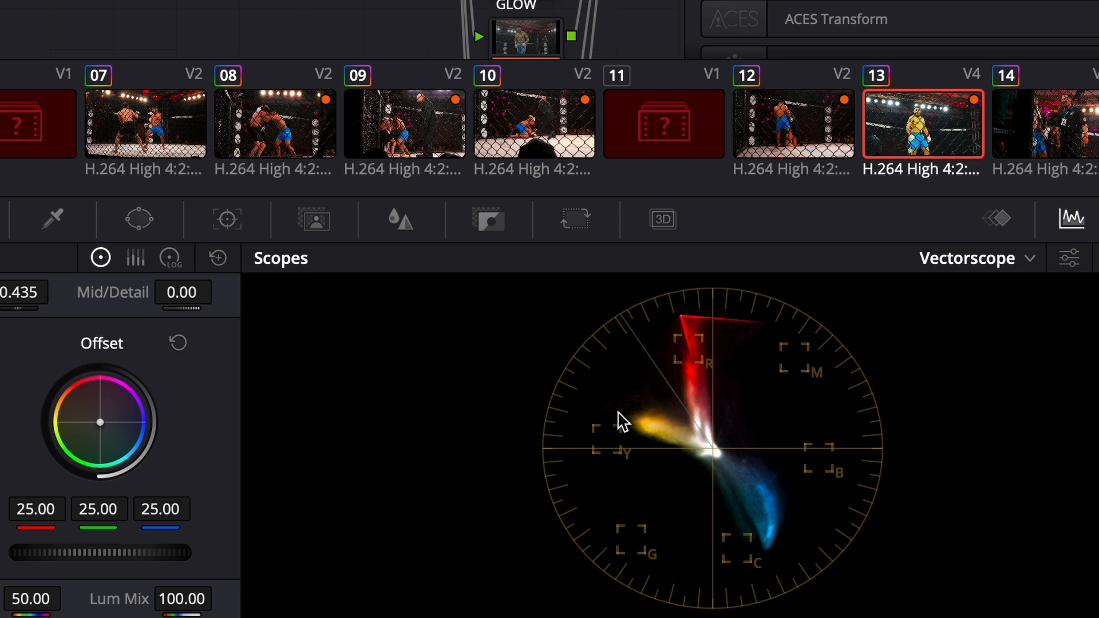
Step: Lower the BAL/EXP node's green Offset to 23.16 and compare the image with and without the change
{"action": "left_click", "coordinate": [99, 510]}
{"action": "mouse_move", "coordinate": [99, 509]}
{"action": "left_mouse_down"}
{"action": "mouse_move", "coordinate": [0, 513]}
{"action": "mouse_move", "coordinate": [223, 550]}
{"action": "left_mouse_up"}
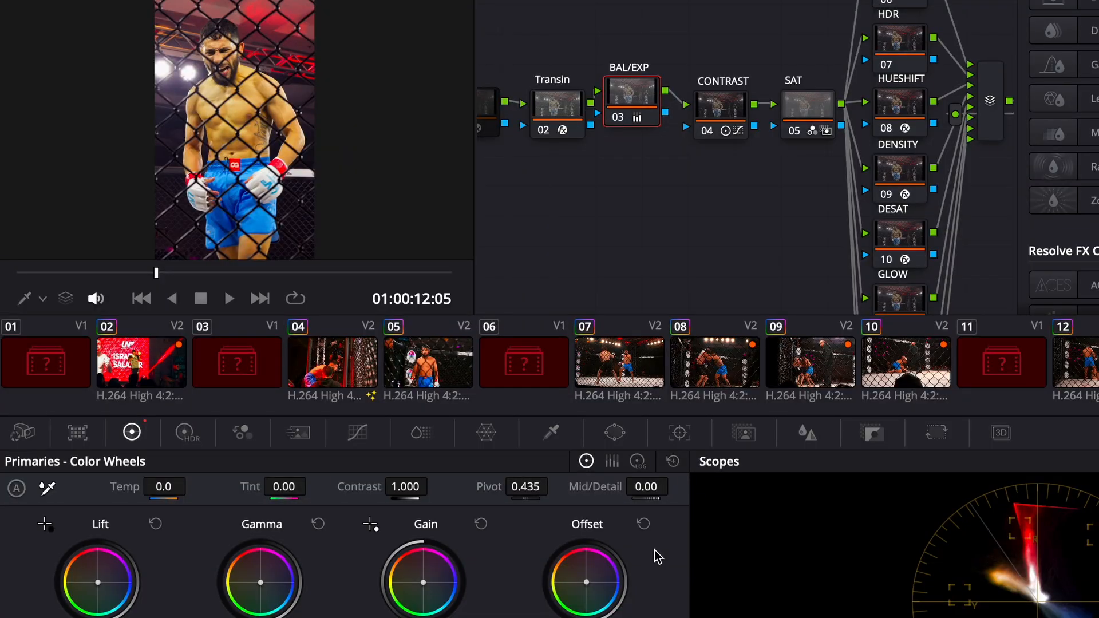
{"action": "left_click", "coordinate": [642, 523]}
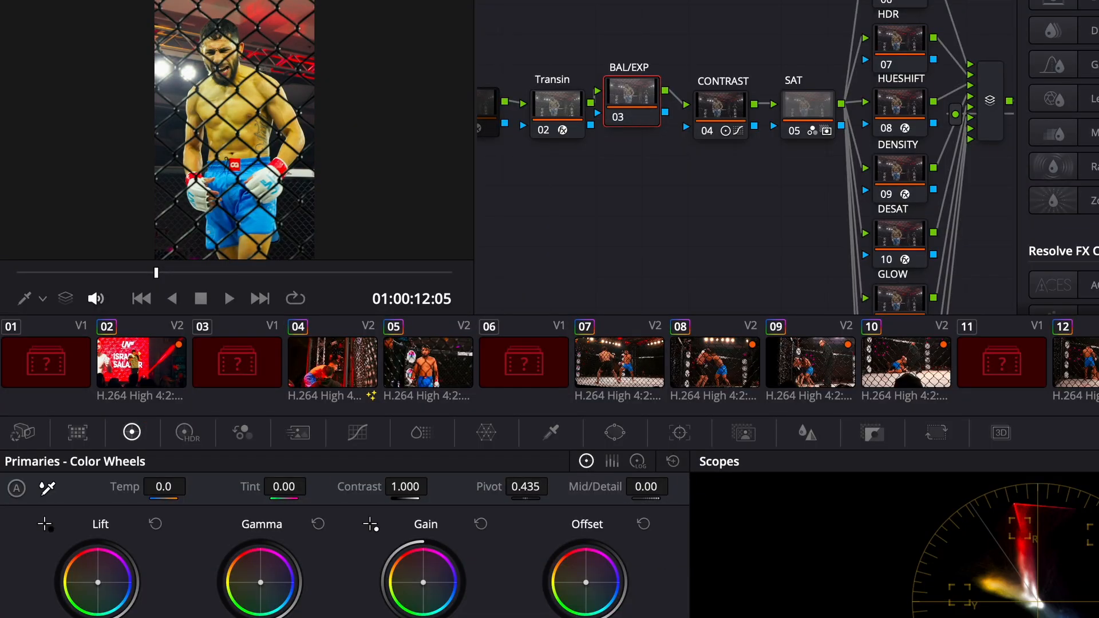
{"action": "key", "text": "ctrl+z"}
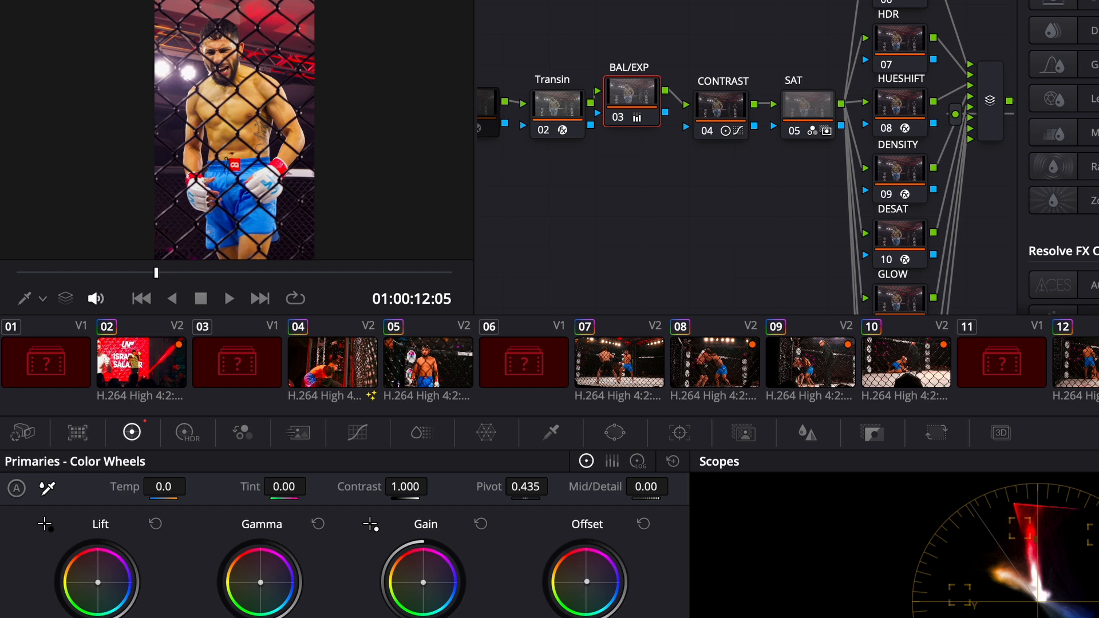
{"action": "key", "text": "ctrl+z"}
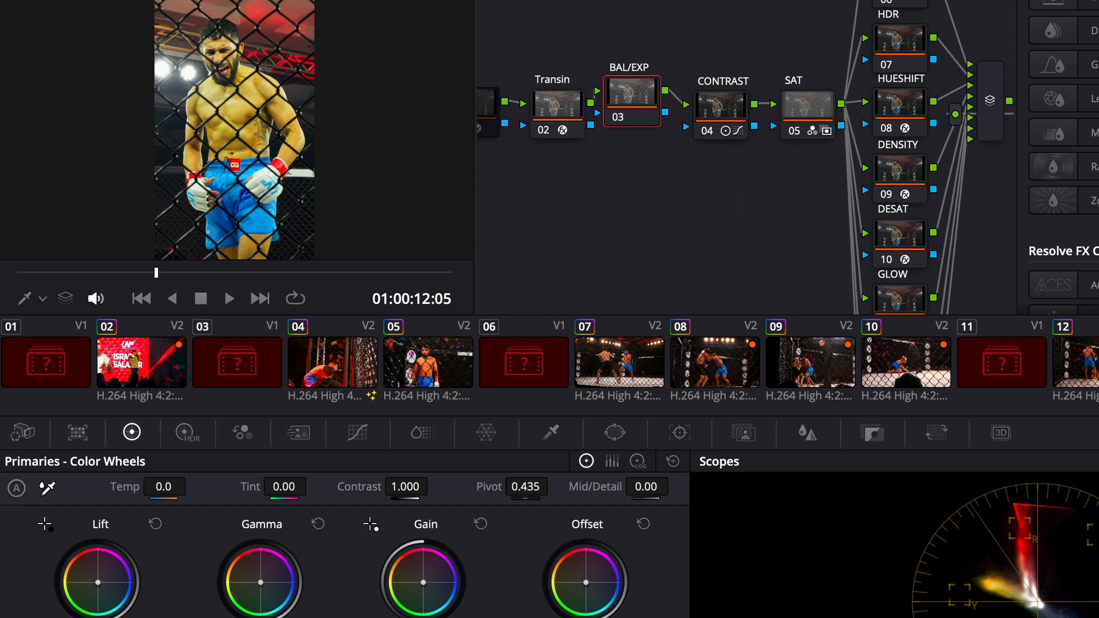
{"action": "left_click_drag", "start_coordinate": [585, 583], "coordinate": [586, 581]}
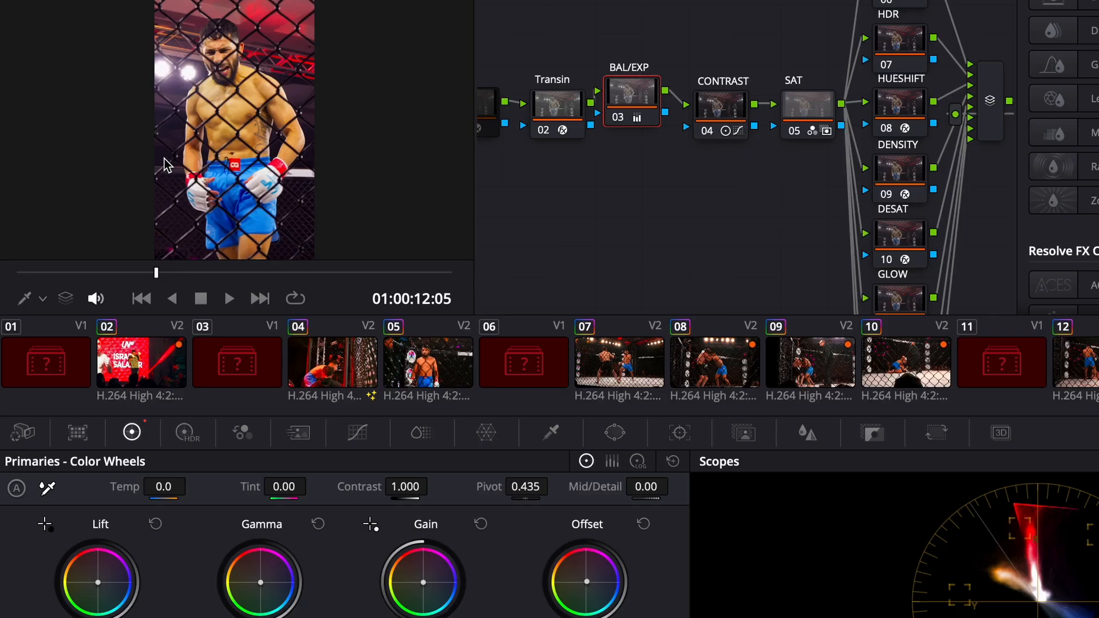
Step: Examine the fighter's skin, gloves and the dark background behind the fence up close for a remaining color cast
{"action": "scroll", "coordinate": [151, 171], "scroll_direction": "up", "scroll_amount": 5}
{"action": "scroll", "coordinate": [211, 271], "scroll_direction": "down", "scroll_amount": 4}
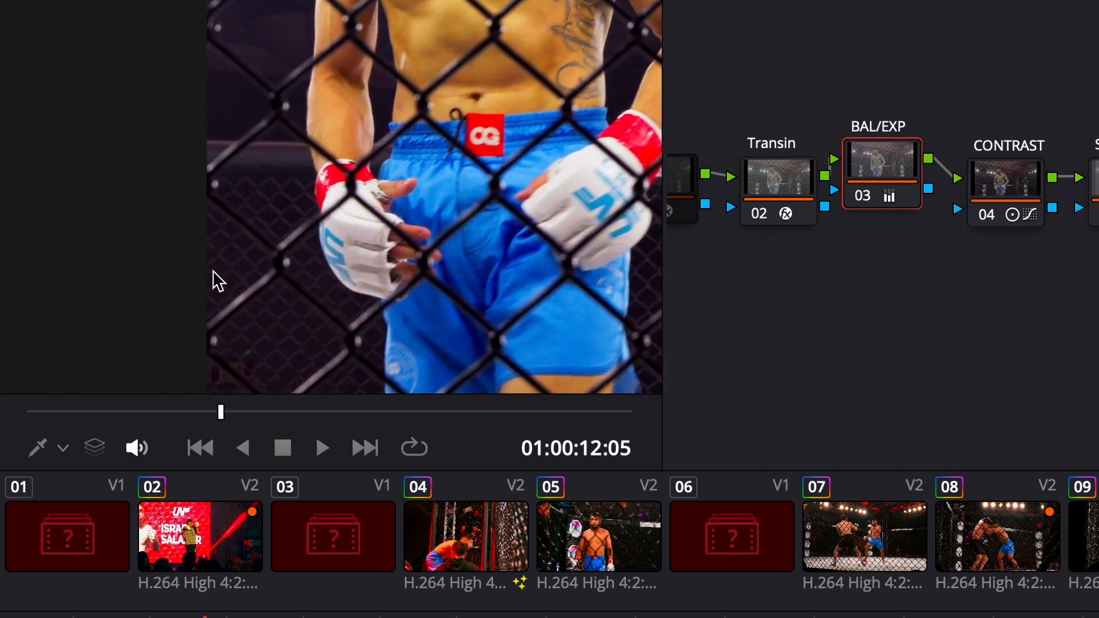
{"action": "scroll", "coordinate": [212, 270], "scroll_direction": "up", "scroll_amount": 4}
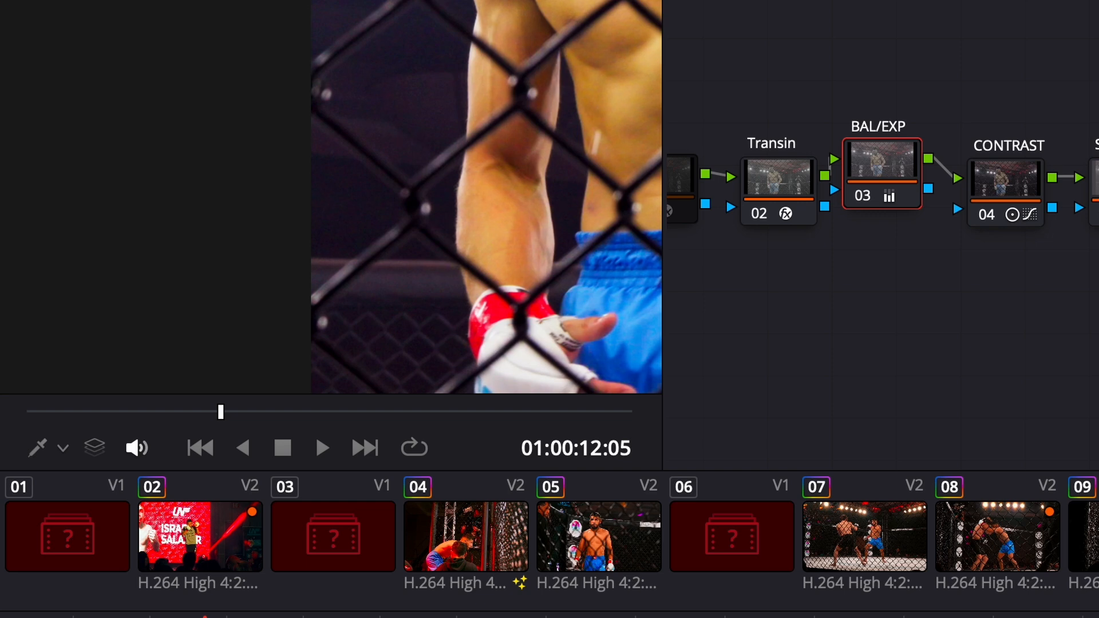
{"action": "scroll", "coordinate": [544, 343], "scroll_direction": "down", "scroll_amount": 5}
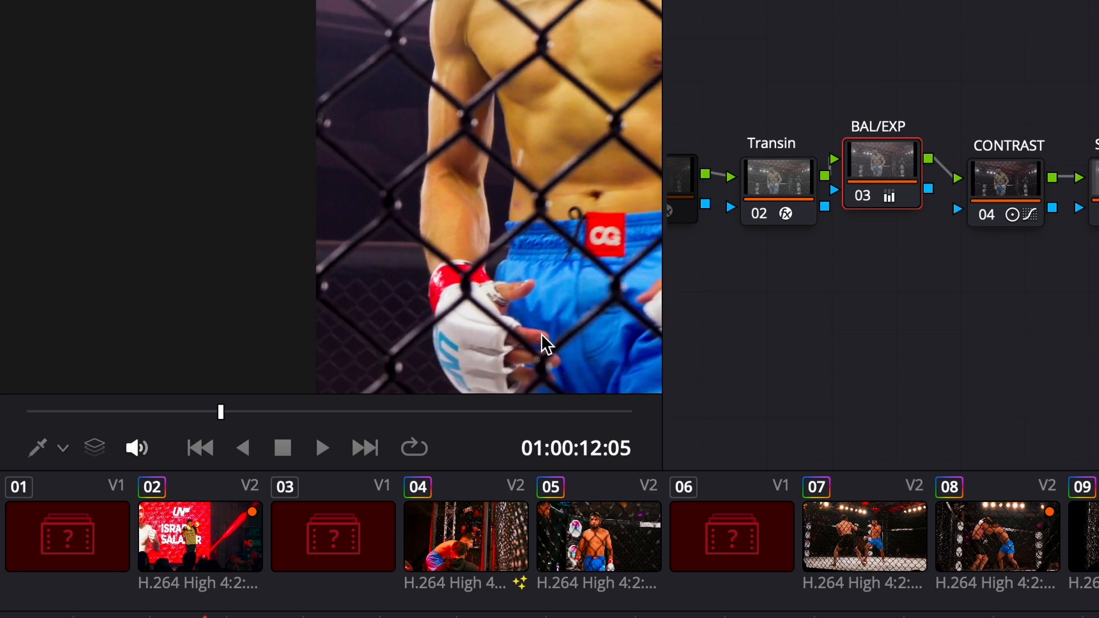
{"action": "scroll", "coordinate": [539, 334], "scroll_direction": "left", "scroll_amount": 1}
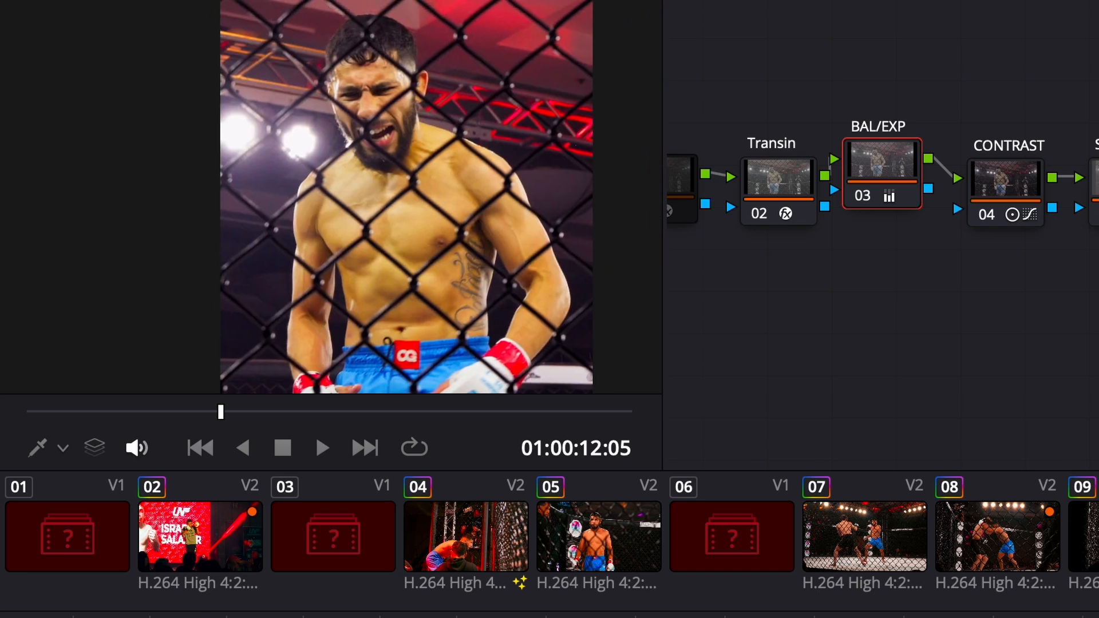
{"action": "scroll", "coordinate": [290, 375], "scroll_direction": "up", "scroll_amount": 6}
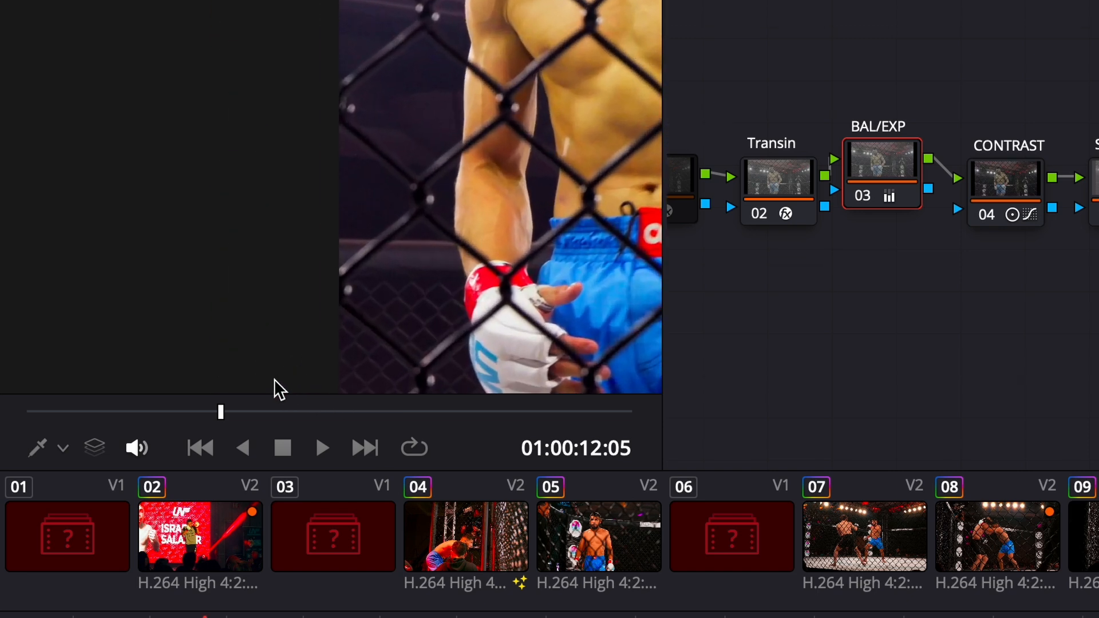
{"action": "scroll", "coordinate": [464, 246], "scroll_direction": "up", "scroll_amount": 2}
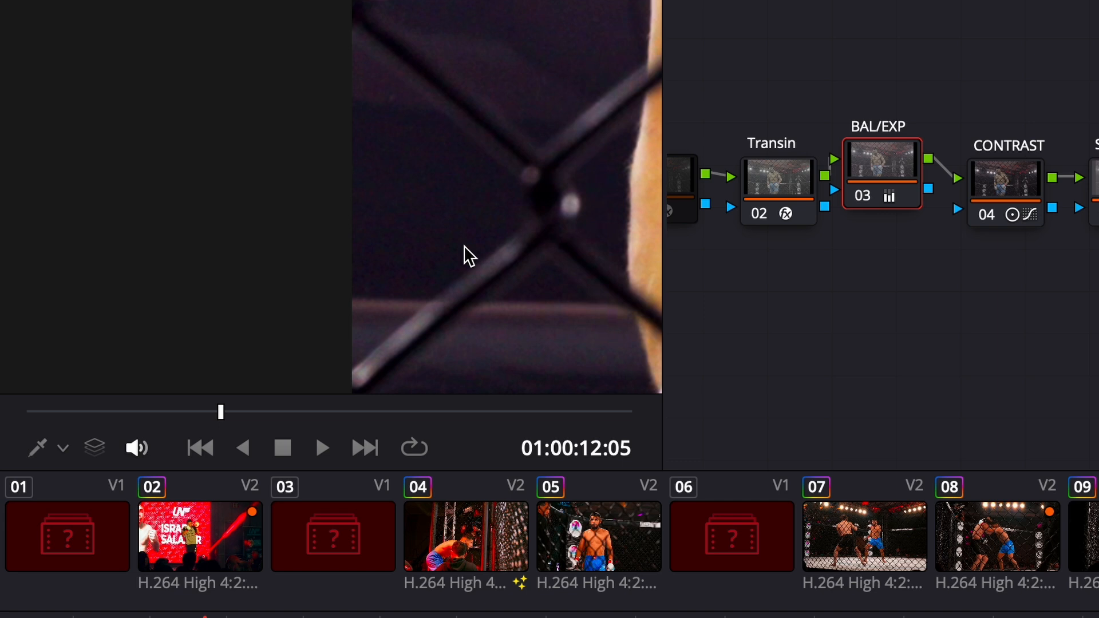
{"action": "scroll", "coordinate": [463, 245], "scroll_direction": "right", "scroll_amount": 3}
{"action": "scroll", "coordinate": [463, 245], "scroll_direction": "up", "scroll_amount": 2}
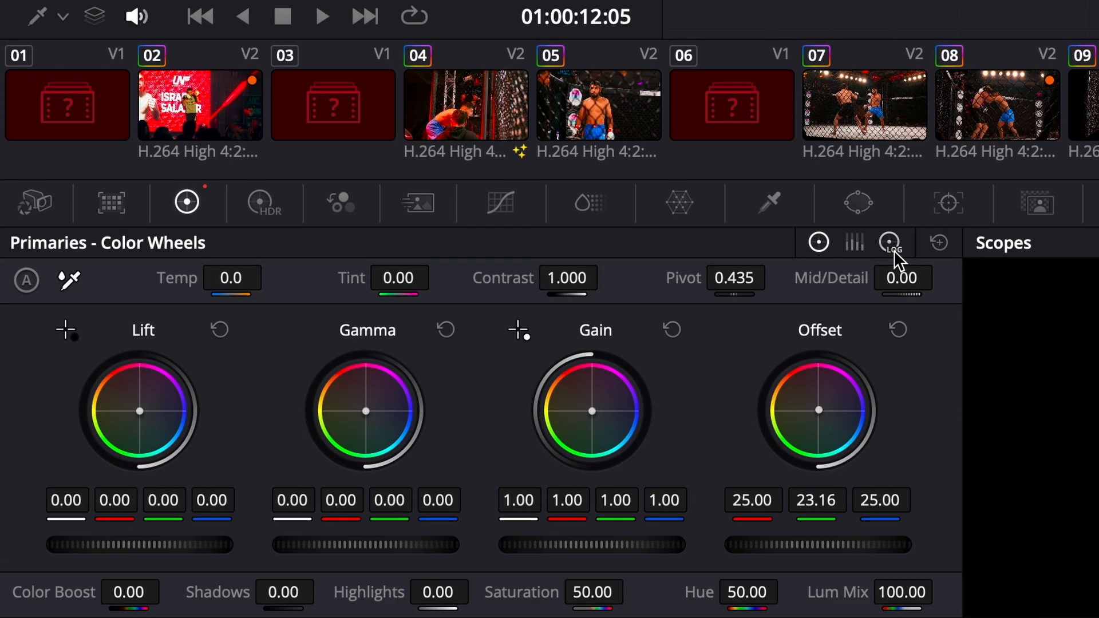
Step: Reduce the blue of the Shadow range in the BAL/EXP node's Log Wheels and check the dark background
{"action": "left_click", "coordinate": [891, 244]}
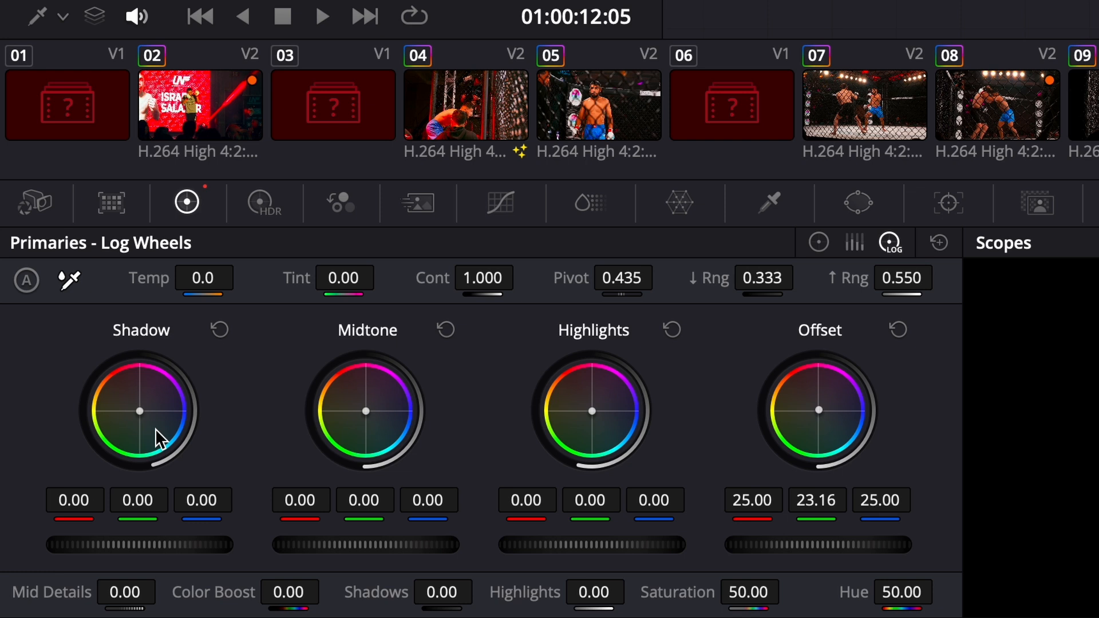
{"action": "left_click_drag", "start_coordinate": [211, 507], "coordinate": [118, 510]}
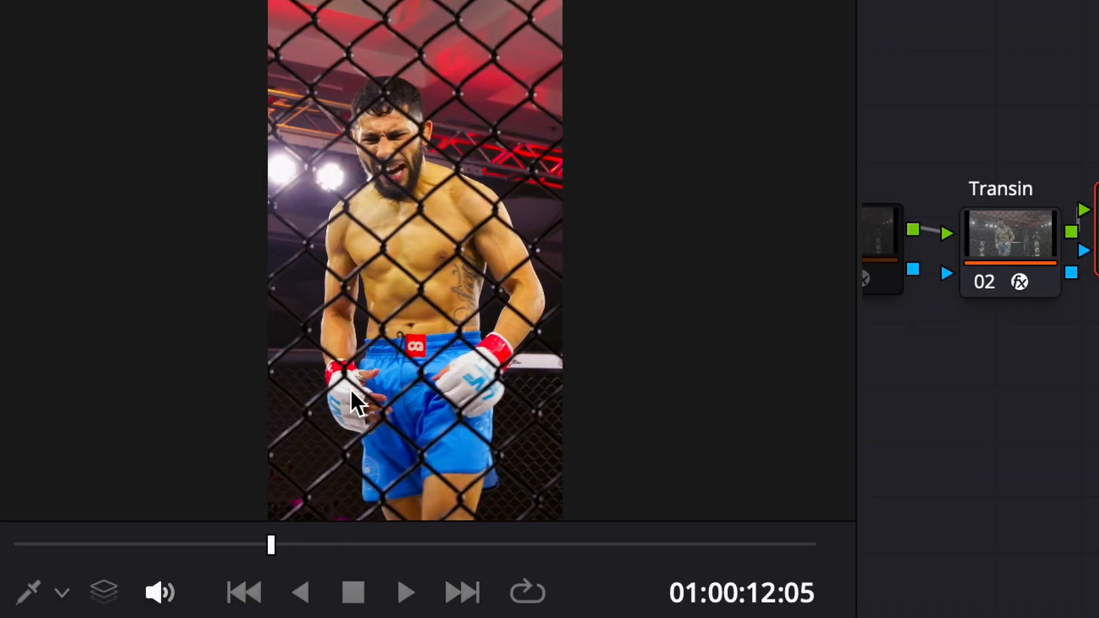
{"action": "scroll", "coordinate": [351, 388], "scroll_direction": "up", "scroll_amount": 3}
{"action": "left_click_drag", "start_coordinate": [351, 387], "coordinate": [370, 324]}
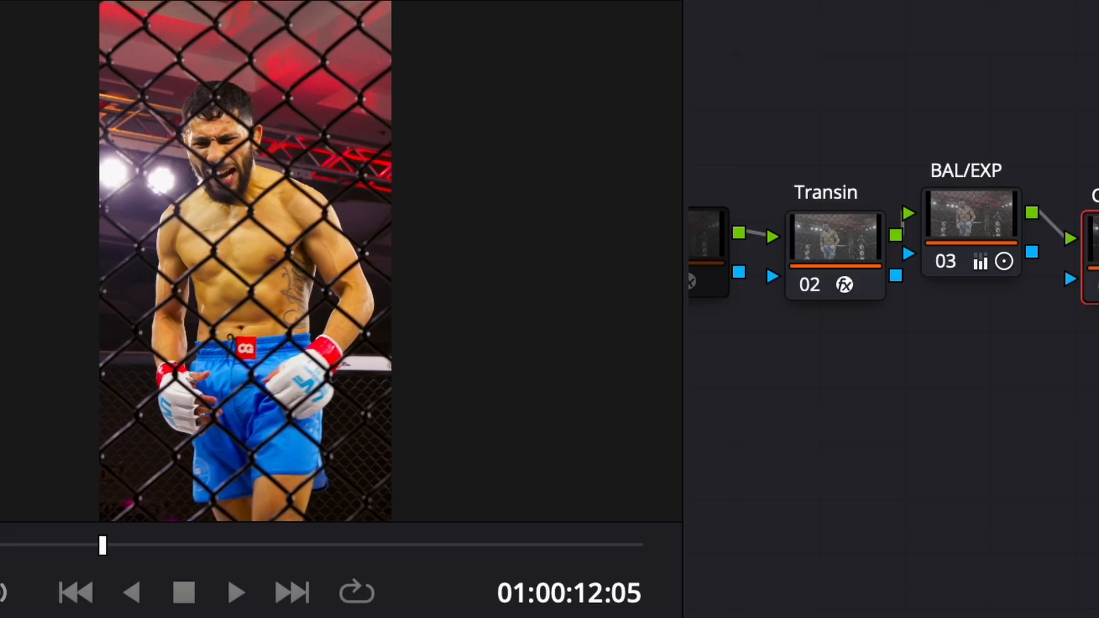
Step: Select the HUESHIFT node and look through the available DCTLs in its settings, keeping the current one
{"action": "left_click_drag", "start_coordinate": [1087, 451], "coordinate": [984, 446]}
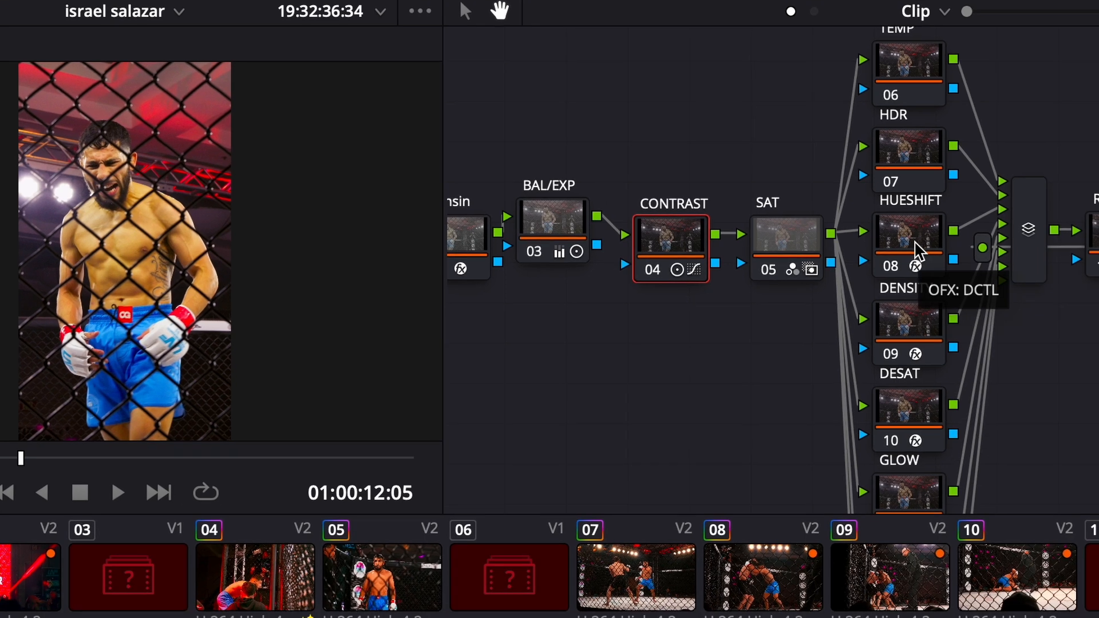
{"action": "left_click", "coordinate": [913, 233]}
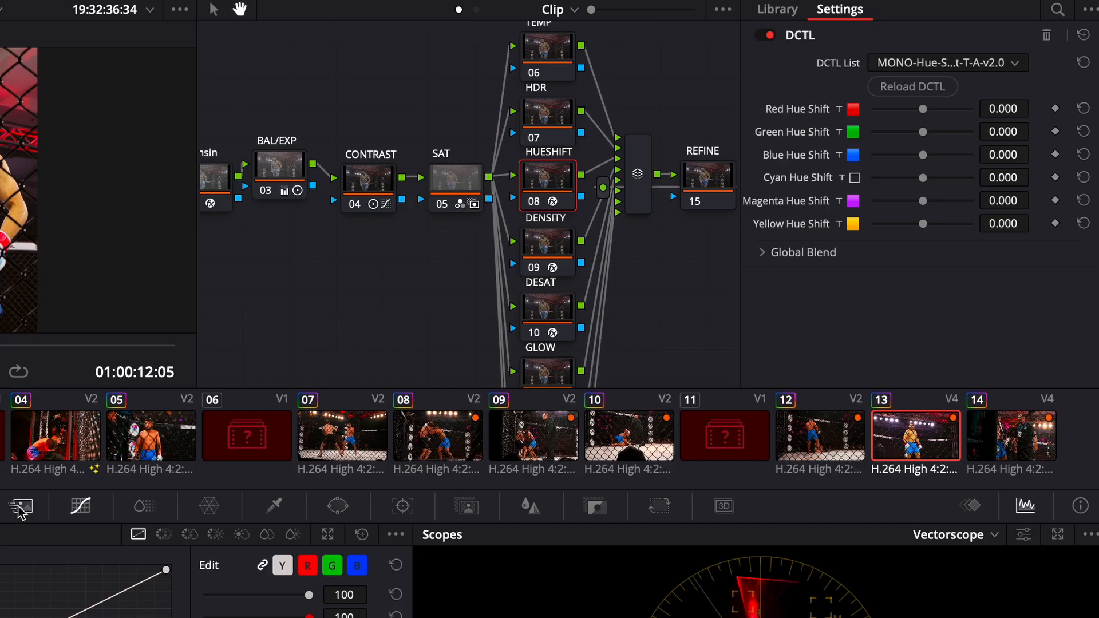
{"action": "left_click", "coordinate": [931, 61]}
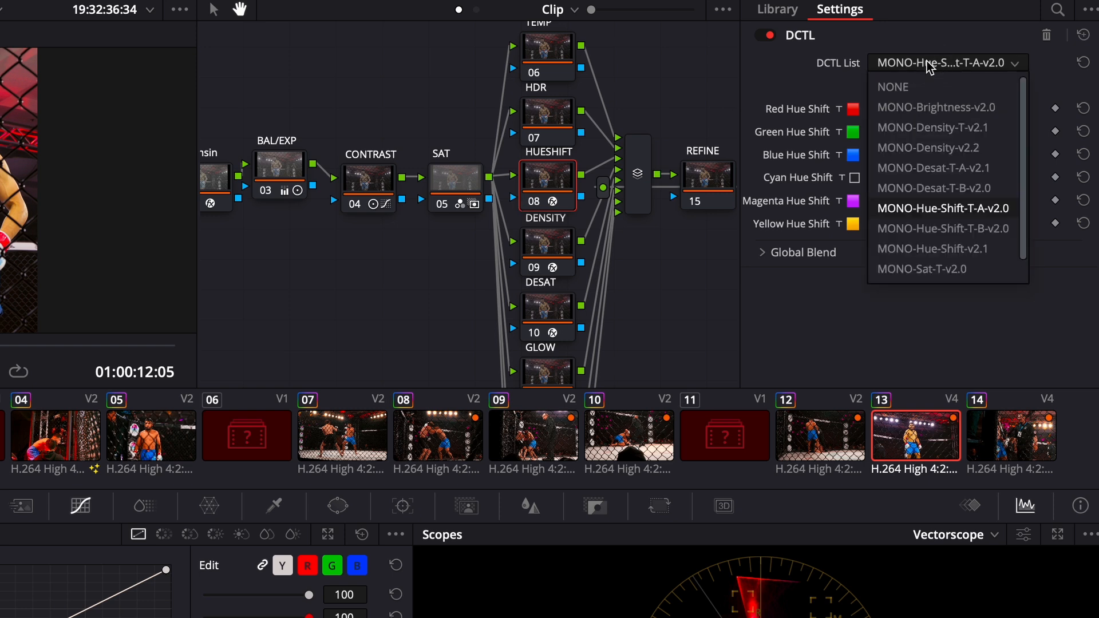
{"action": "left_click", "coordinate": [928, 64]}
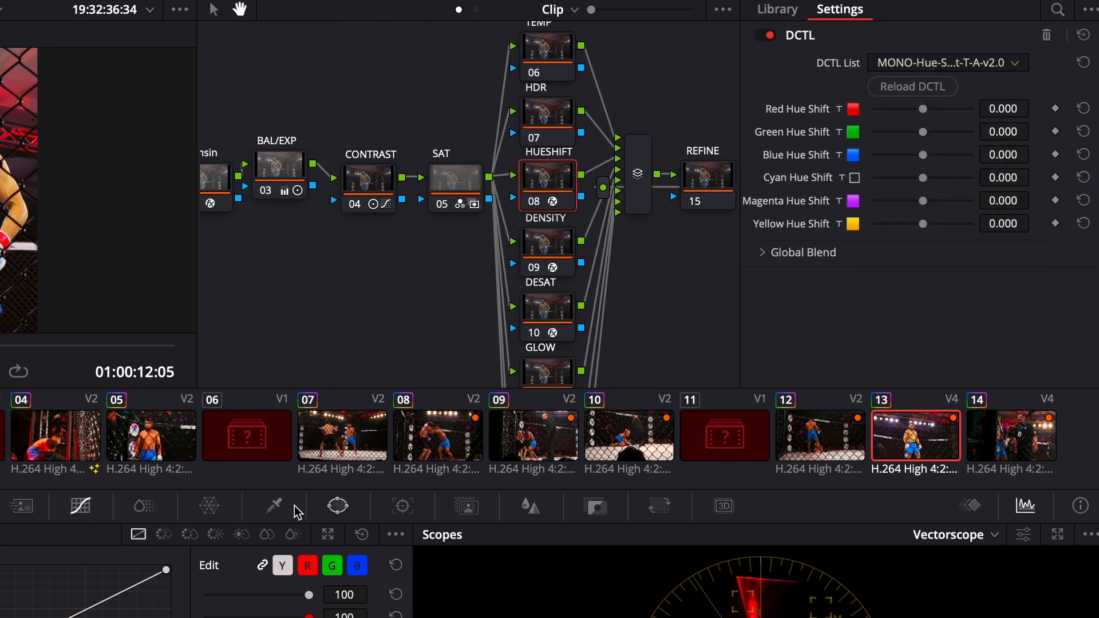
Step: Bound the orange skin range with points on the HUESHIFT node's Hue Vs Hue curve and set its middle point slightly above the baseline
{"action": "left_click", "coordinate": [161, 536]}
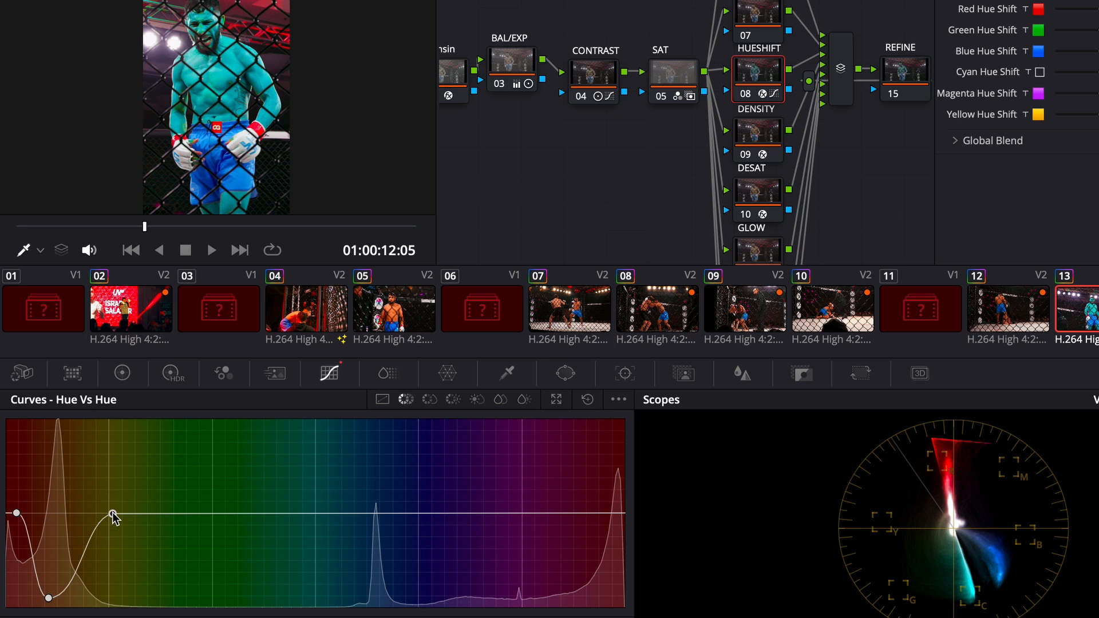
{"action": "mouse_move", "coordinate": [49, 599]}
{"action": "left_mouse_down"}
{"action": "mouse_move", "coordinate": [62, 611]}
{"action": "mouse_move", "coordinate": [79, 303]}
{"action": "left_mouse_up"}
{"action": "key", "text": "super+z"}
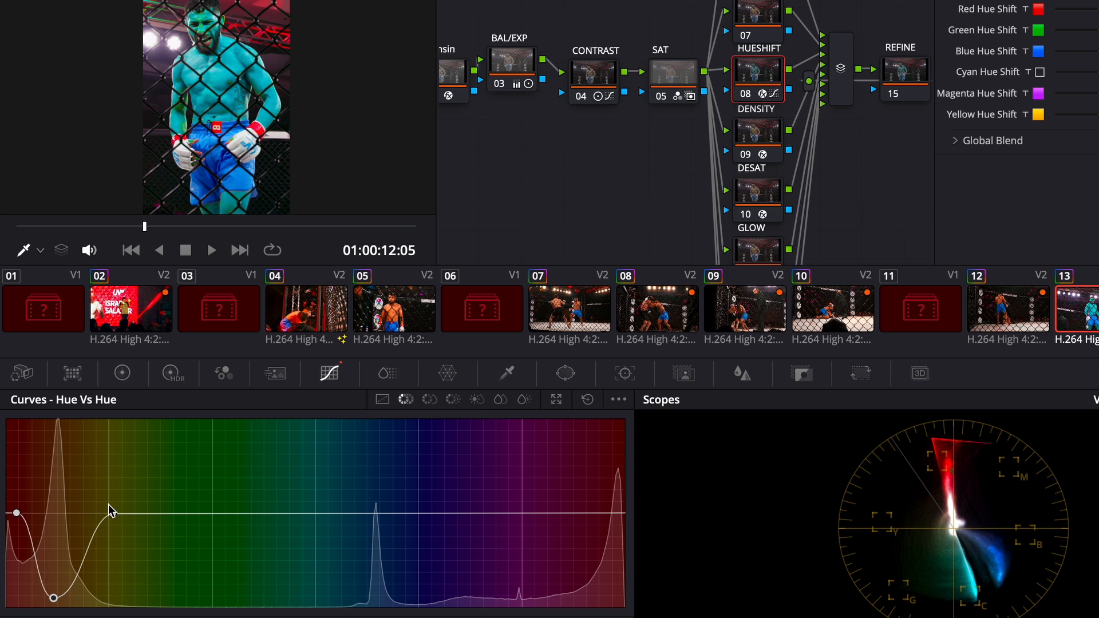
{"action": "left_click_drag", "start_coordinate": [112, 514], "coordinate": [125, 511]}
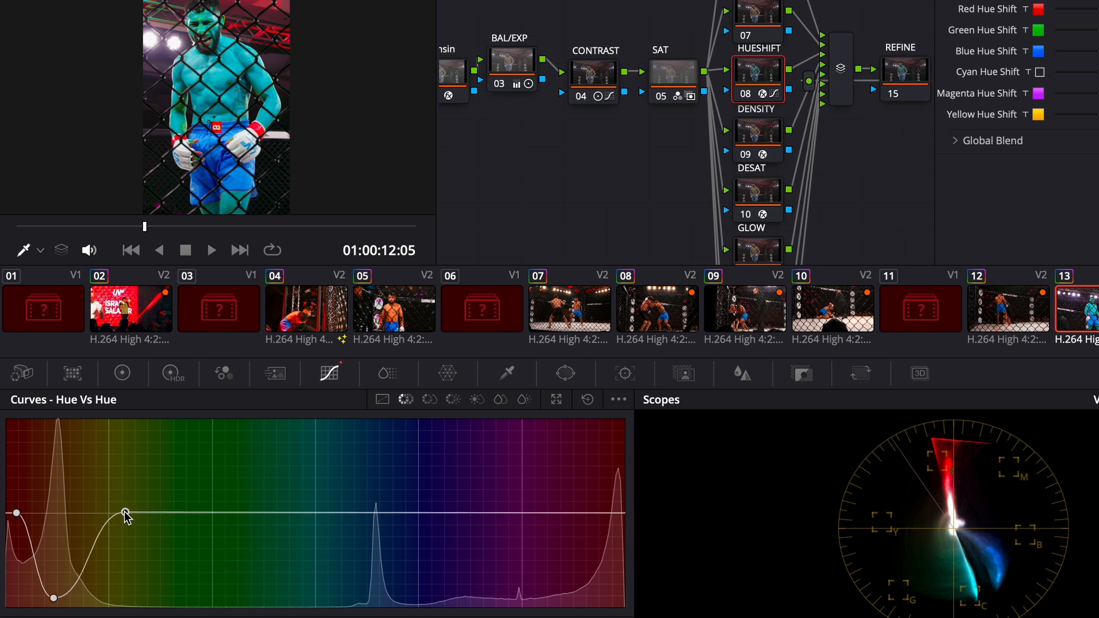
{"action": "left_click_drag", "start_coordinate": [55, 597], "coordinate": [59, 509]}
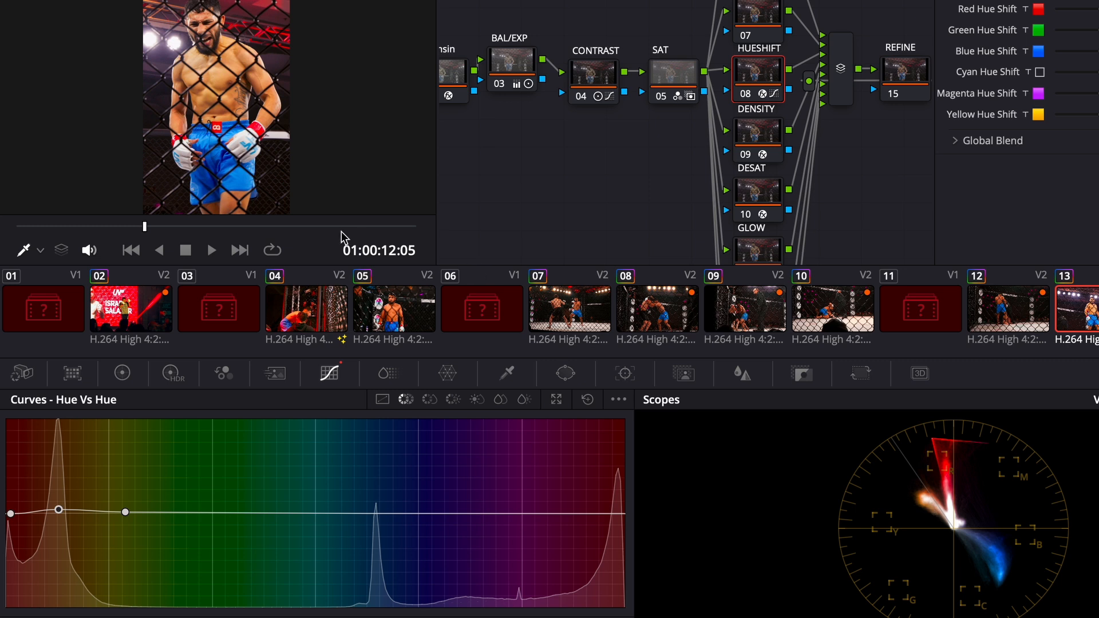
Step: Select the SHRPEDG node and compare the fighter's face up close with the Sharpen Edges effect off and on
{"action": "left_click_drag", "start_coordinate": [608, 161], "coordinate": [594, 118]}
{"action": "left_click_drag", "start_coordinate": [603, 196], "coordinate": [551, 63]}
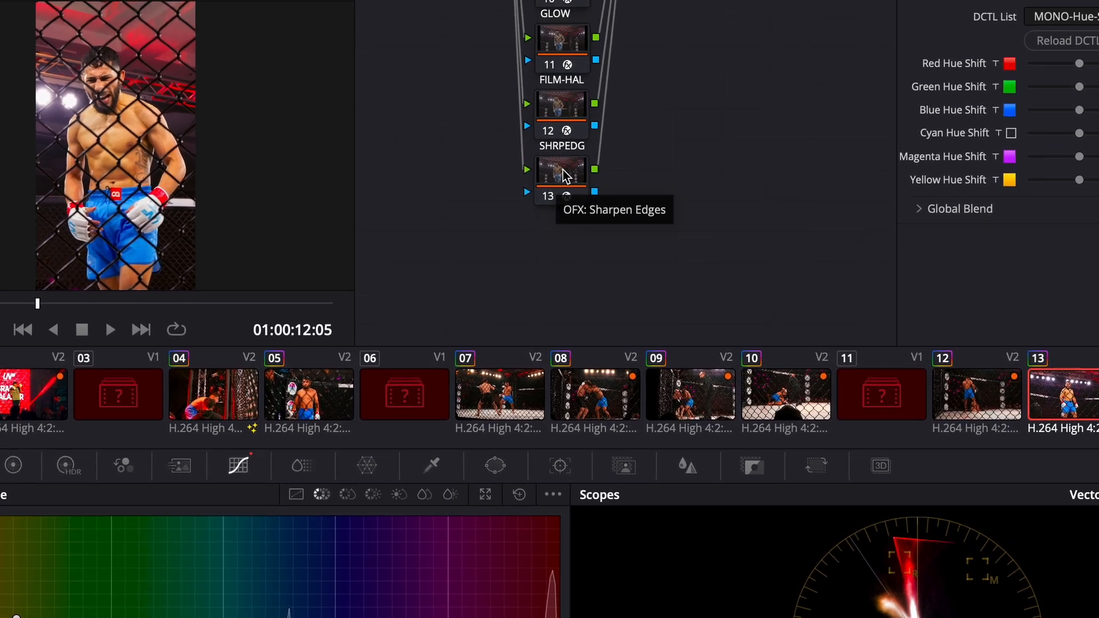
{"action": "left_click", "coordinate": [622, 113]}
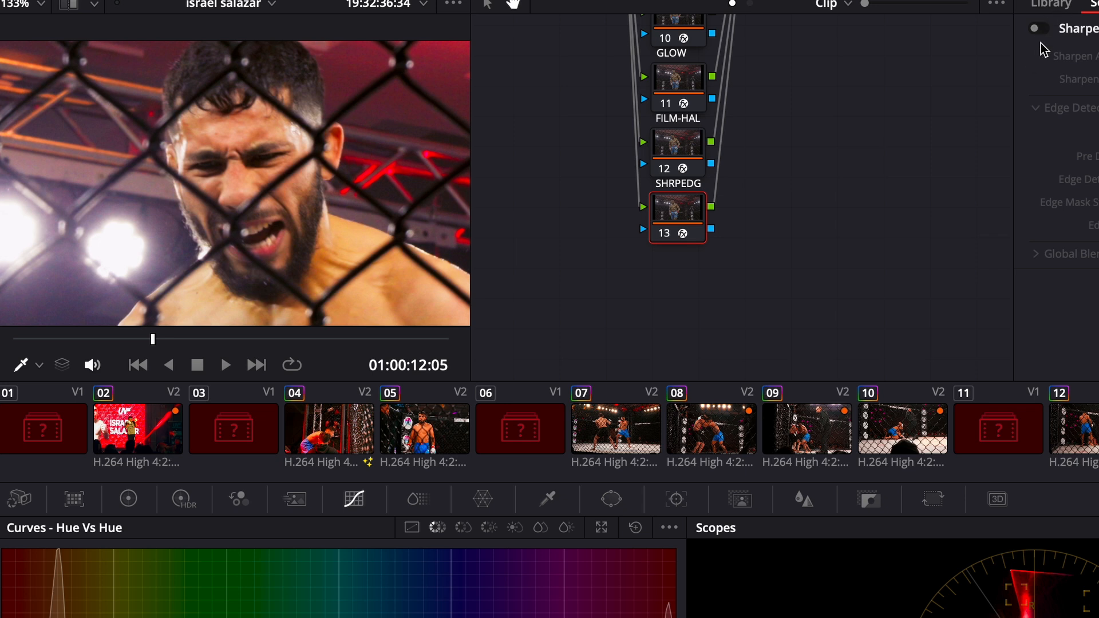
{"action": "left_click", "coordinate": [1098, 0]}
{"action": "left_click", "coordinate": [1098, 0]}
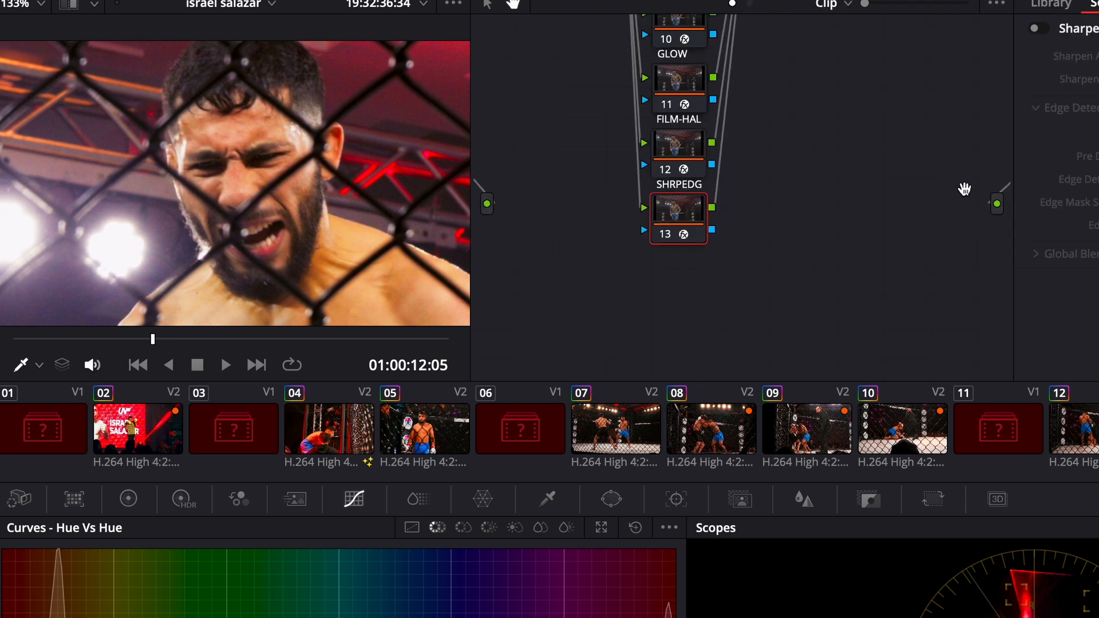
{"action": "left_click", "coordinate": [1037, 27]}
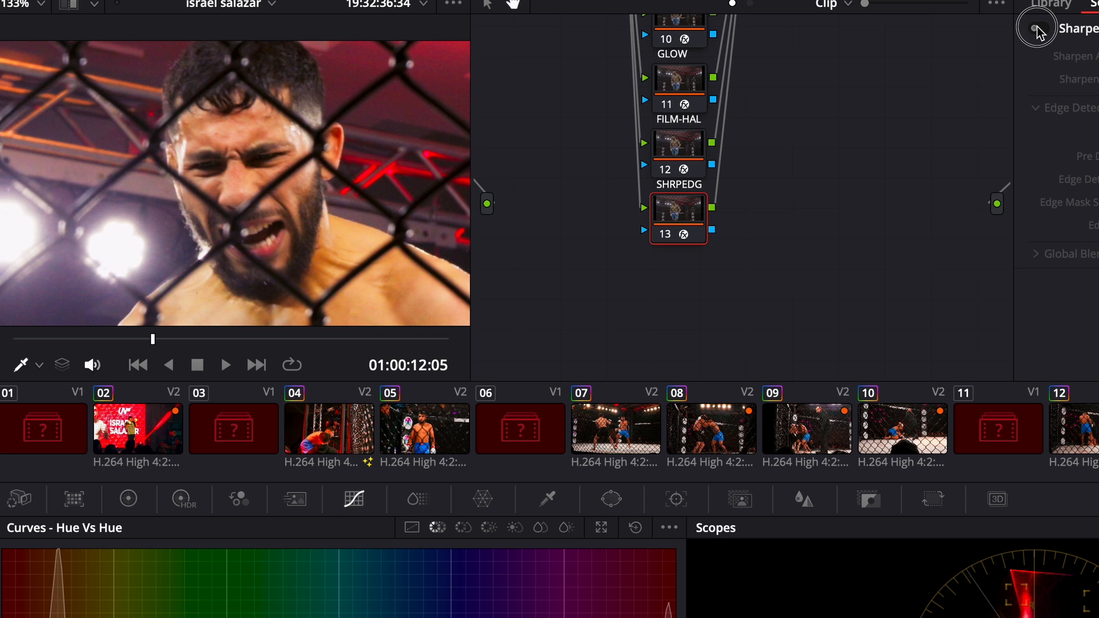
{"action": "left_click", "coordinate": [1037, 26]}
{"action": "scroll", "coordinate": [201, 148], "scroll_direction": "up", "scroll_amount": 2}
{"action": "left_click", "coordinate": [1037, 28]}
{"action": "left_click", "coordinate": [1037, 27]}
{"action": "left_click", "coordinate": [1038, 27]}
{"action": "left_click", "coordinate": [1038, 28]}
{"action": "left_click", "coordinate": [1039, 27]}
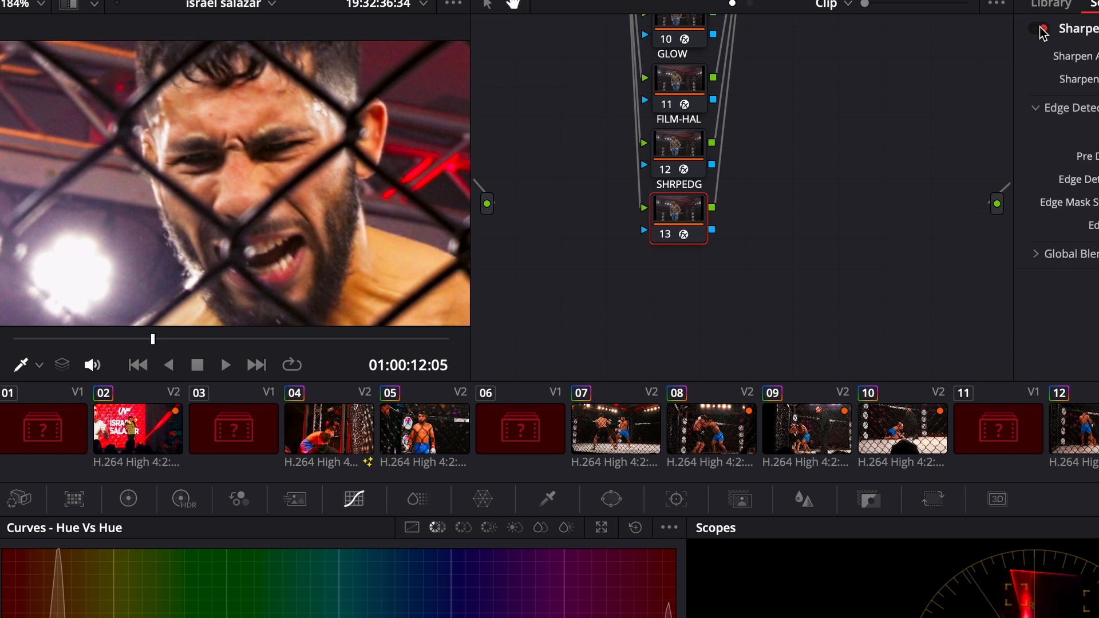
{"action": "left_click", "coordinate": [1040, 28]}
{"action": "left_click", "coordinate": [1039, 27]}
{"action": "key", "text": "shift+z"}
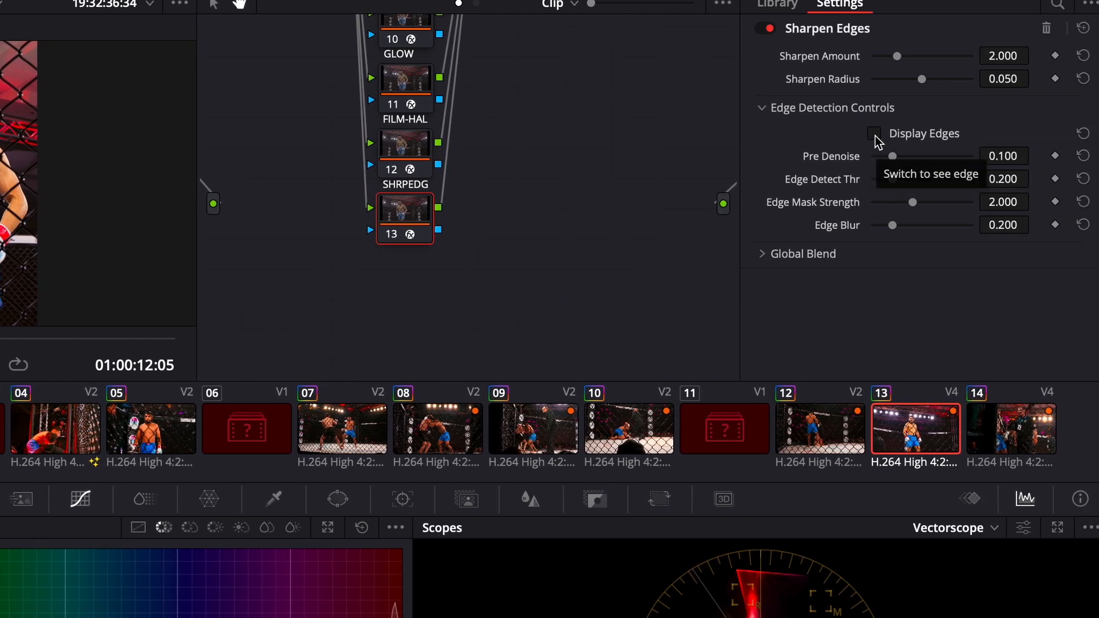
Step: Preview the edges detected by the SHRPEDG node's Sharpen Edges effect and adjust its edge detection controls
{"action": "left_click", "coordinate": [874, 135]}
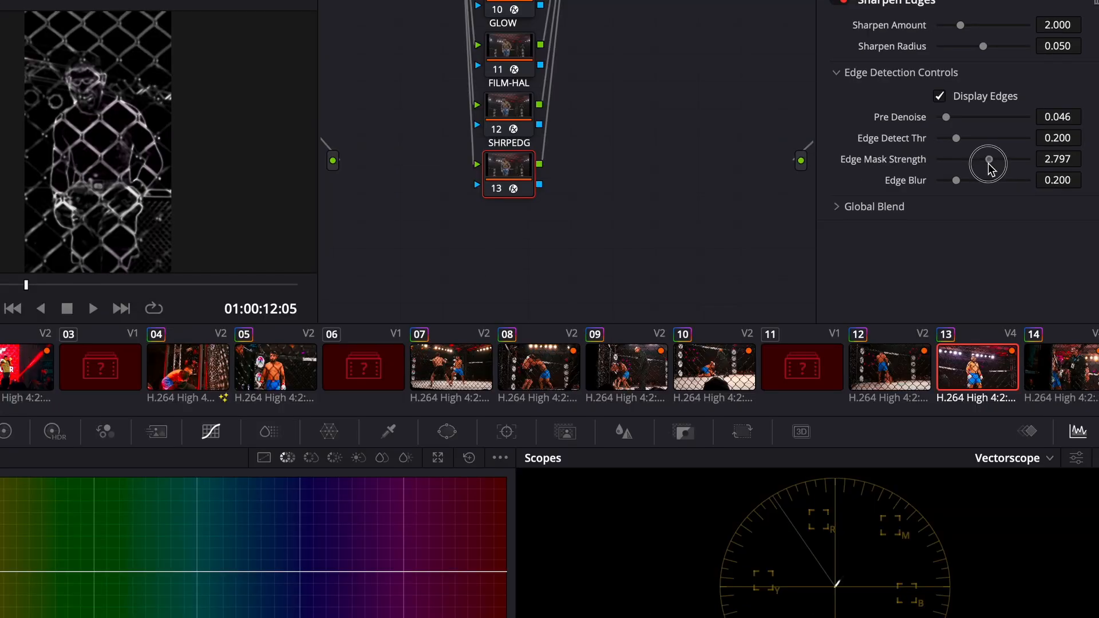
{"action": "left_click_drag", "start_coordinate": [930, 207], "coordinate": [902, 210]}
{"action": "left_click_drag", "start_coordinate": [964, 165], "coordinate": [968, 165]}
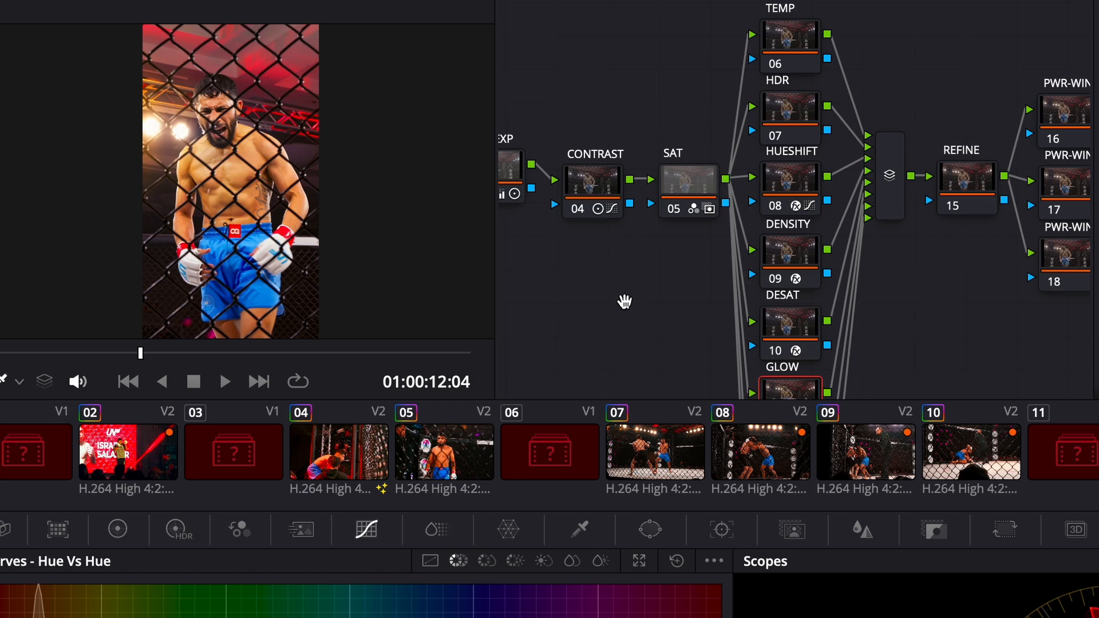
Step: Bring up the Primaries color wheels for the GLOW node
{"action": "left_click_drag", "start_coordinate": [623, 302], "coordinate": [744, 312]}
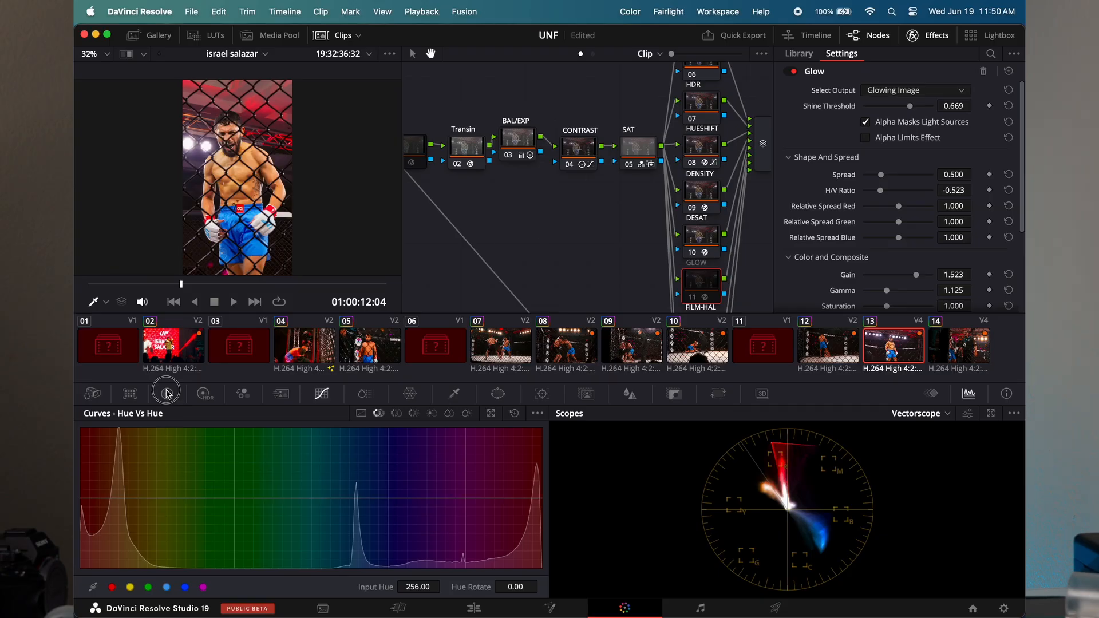
{"action": "left_click", "coordinate": [166, 393]}
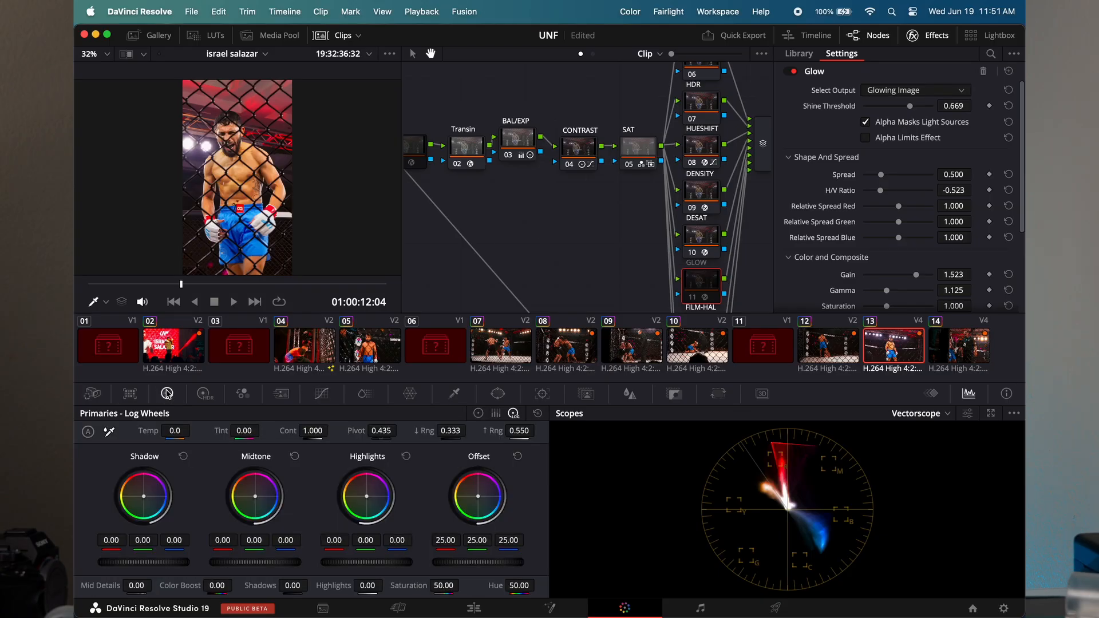